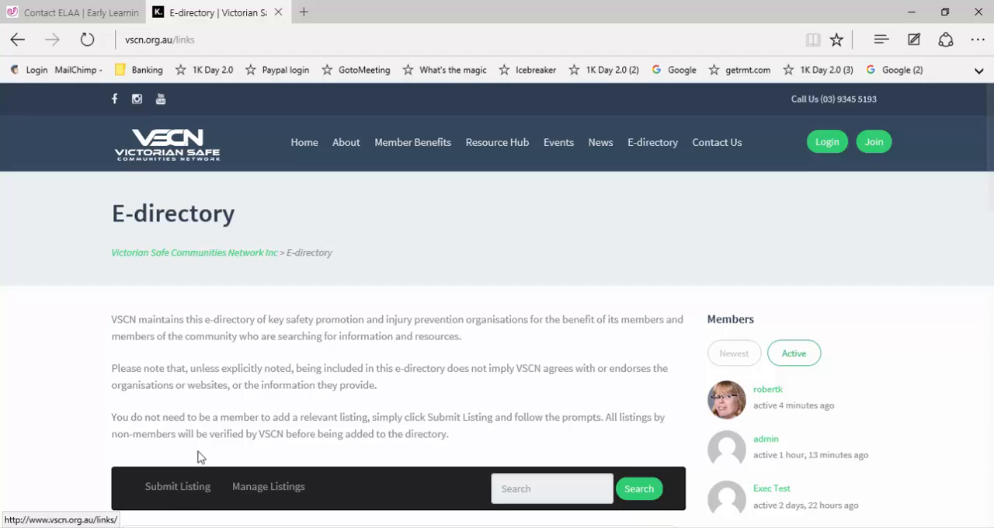
Step: Open the listing submission page and log in with the account's username and its saved password
{"action": "left_click", "coordinate": [181, 495]}
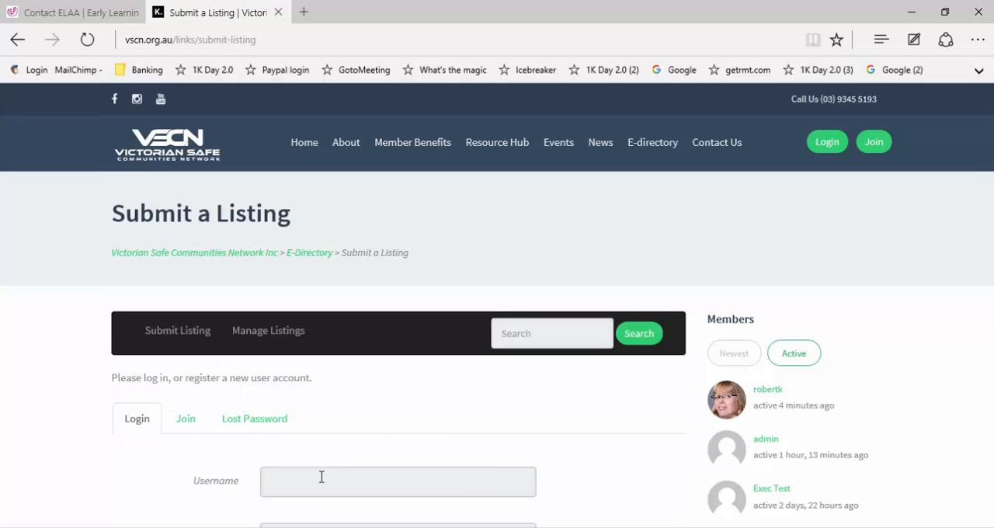
{"action": "left_click", "coordinate": [321, 477]}
{"action": "scroll", "coordinate": [321, 477], "scroll_direction": "down", "scroll_amount": 1}
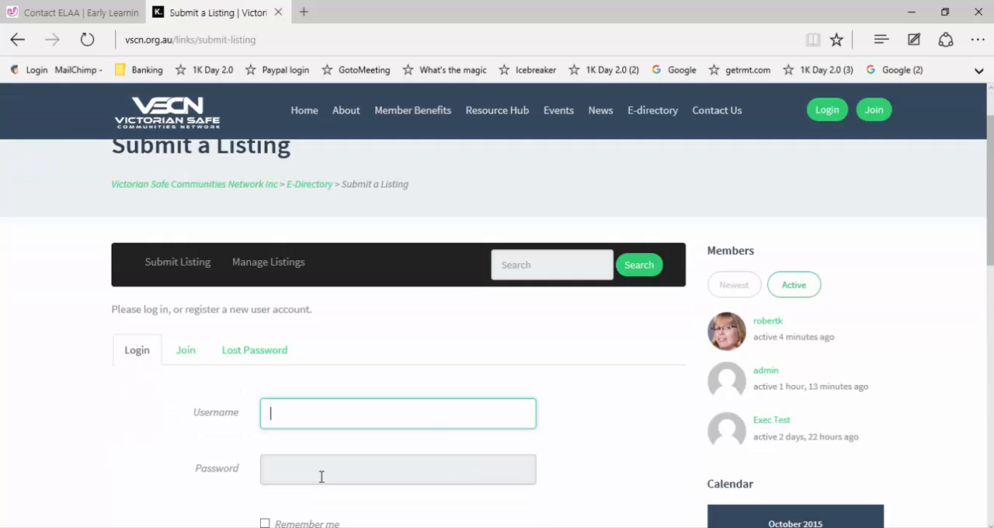
{"action": "type", "text": "robertk"}
{"action": "key", "text": "Down"}
{"action": "key", "text": "Return"}
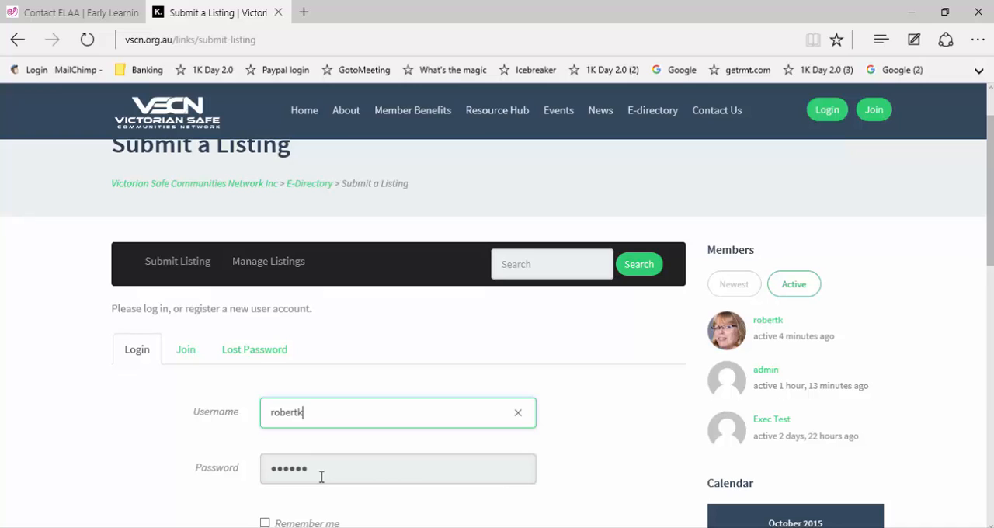
{"action": "scroll", "coordinate": [322, 477], "scroll_direction": "down", "scroll_amount": 1}
{"action": "key", "text": "Return"}
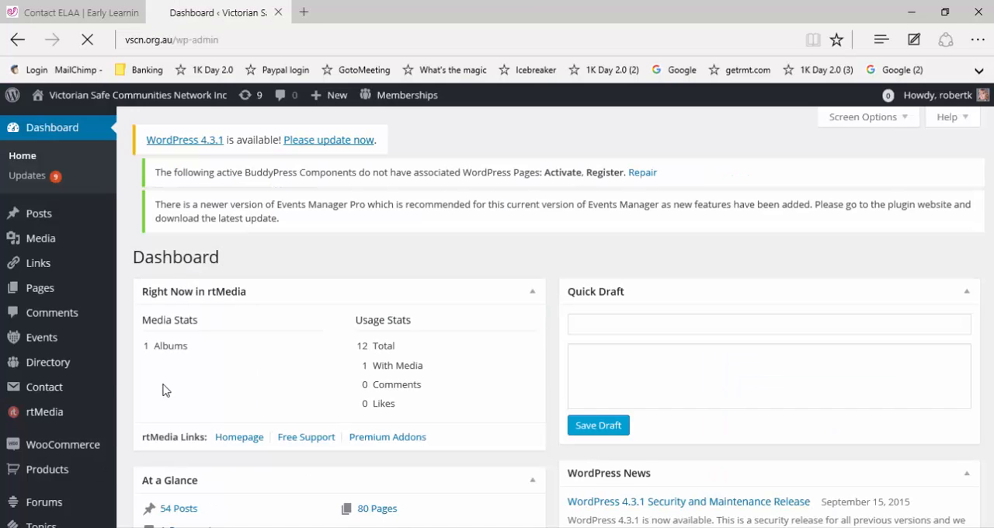
Step: Open the form for adding a new directory listing
{"action": "mouse_move", "coordinate": [64, 367]}
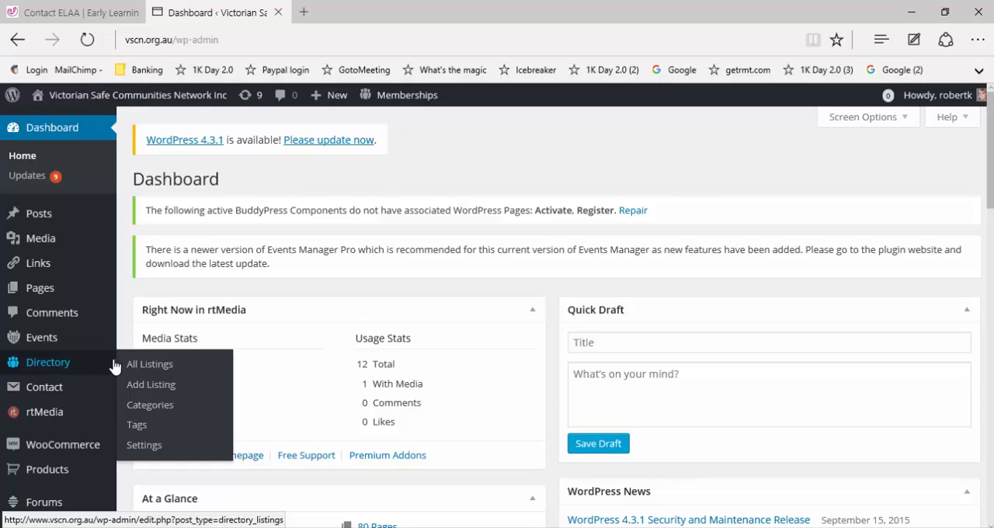
{"action": "left_click", "coordinate": [143, 393]}
{"action": "right_click", "coordinate": [143, 394]}
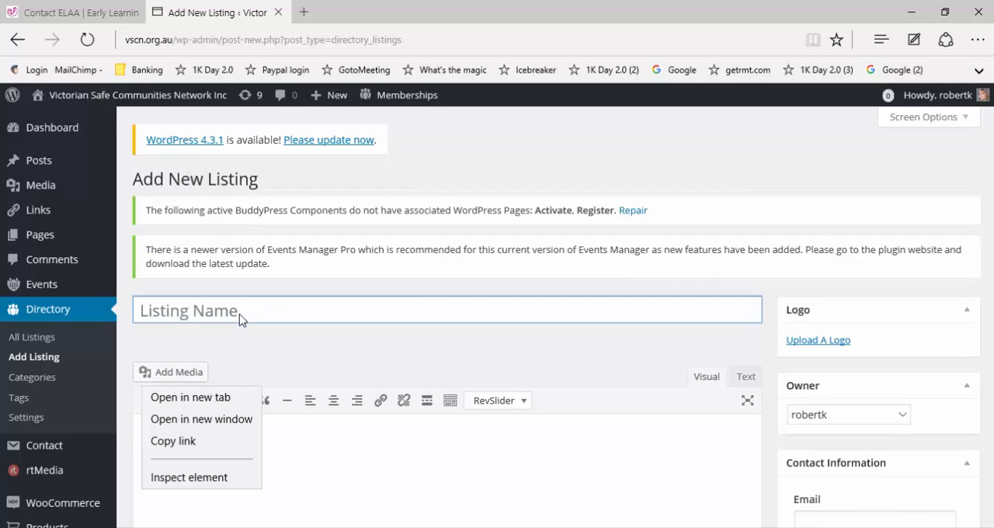
Step: Name the new listing "Early Learning Association Australia"
{"action": "left_click", "coordinate": [235, 310]}
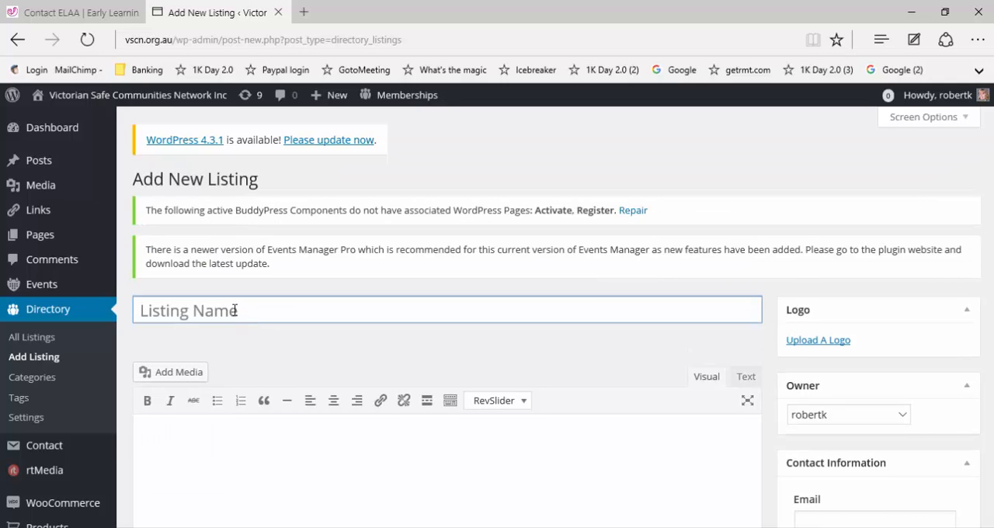
{"action": "left_click", "coordinate": [234, 309]}
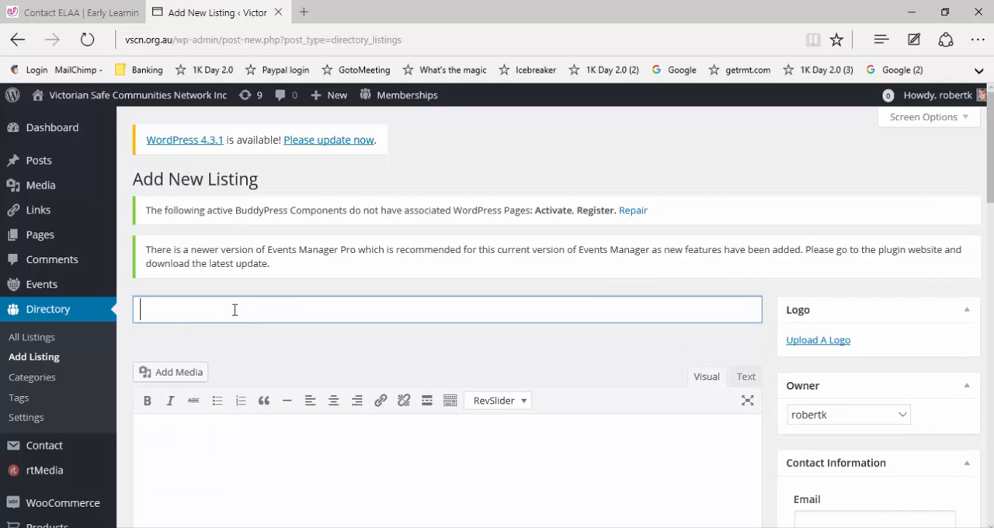
{"action": "type", "text": "Early "}
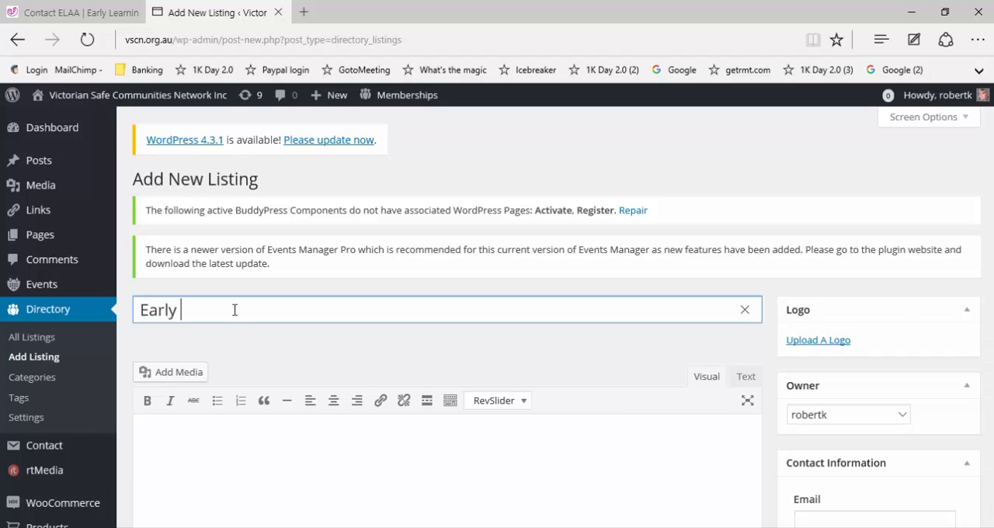
{"action": "type", "text": "Learning Association Austr"}
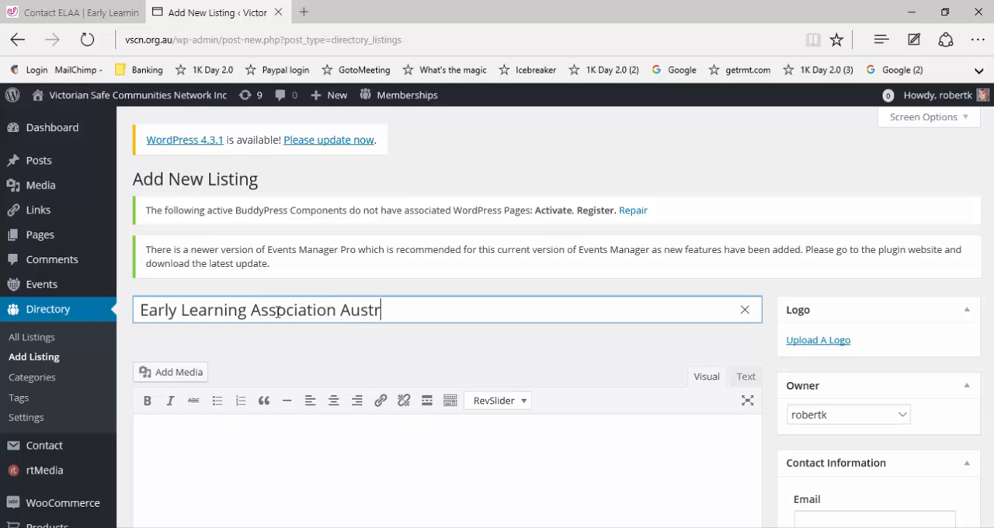
{"action": "type", "text": "alia"}
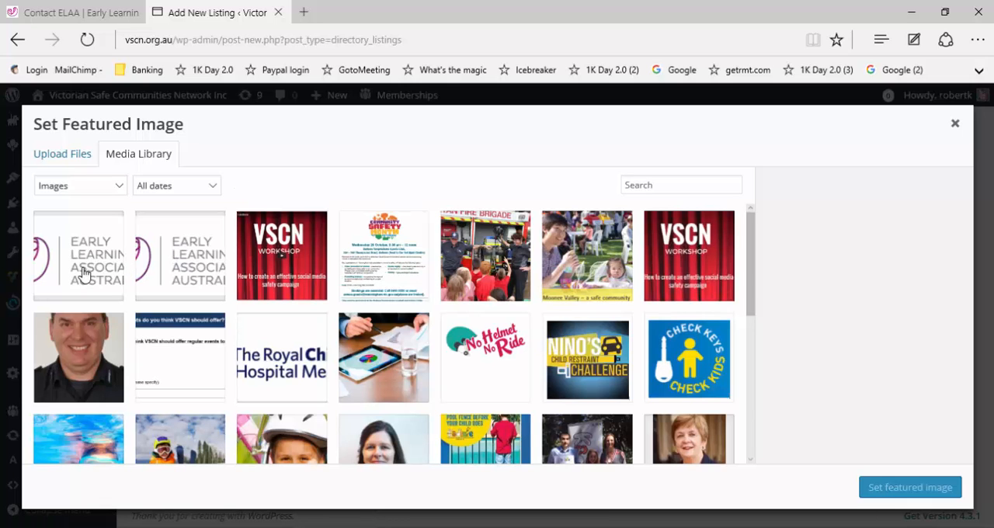
Step: Upload the ELAA Zora image from the VSCN Exec folder for the listing's logo
{"action": "left_click", "coordinate": [76, 160]}
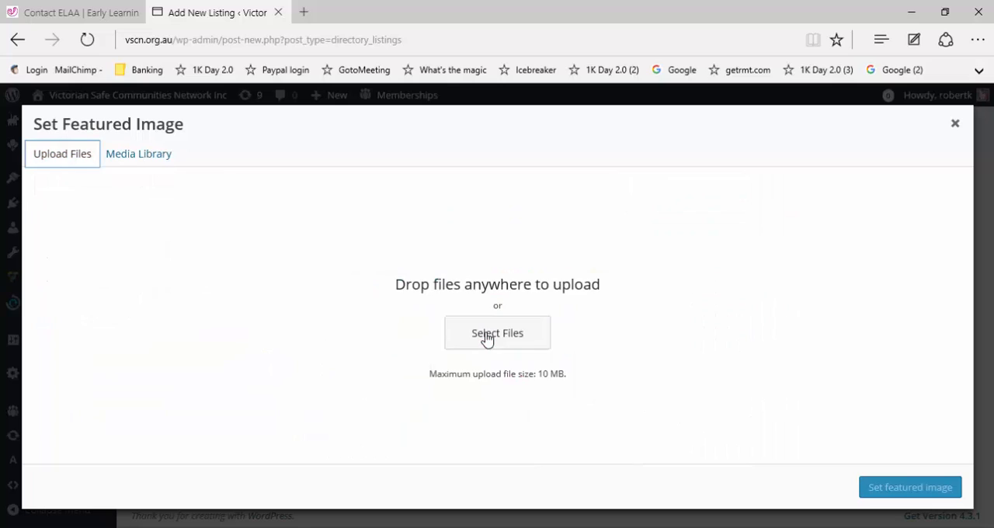
{"action": "left_click", "coordinate": [487, 339]}
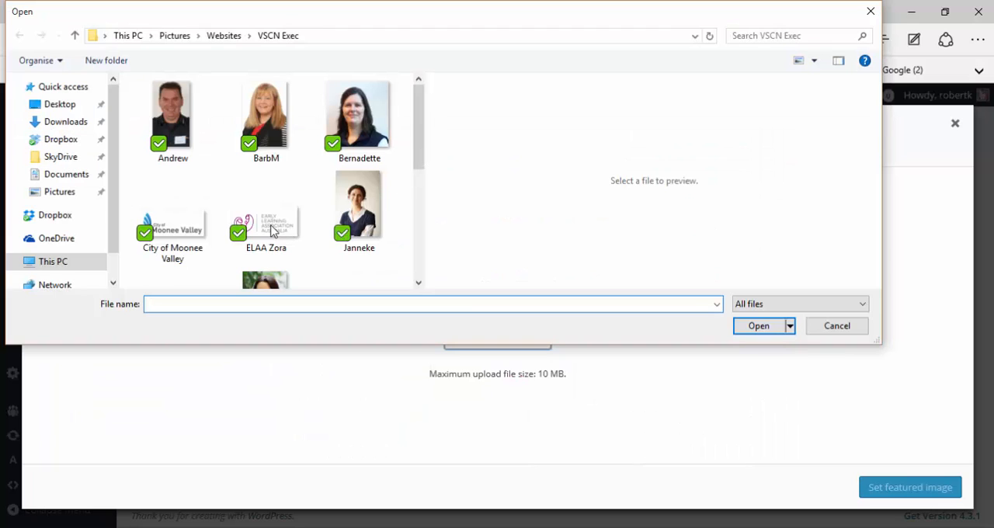
{"action": "scroll", "coordinate": [419, 96], "scroll_direction": "up", "scroll_amount": 2}
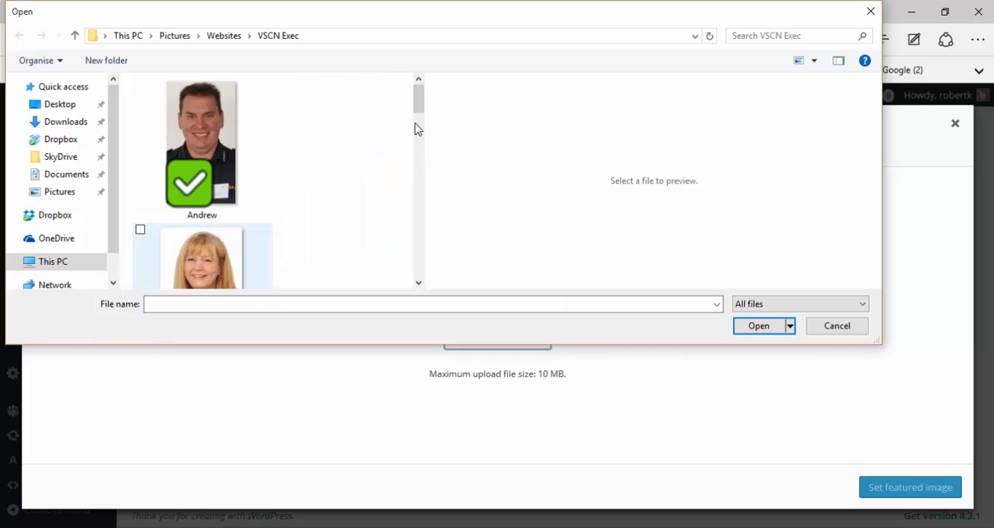
{"action": "scroll", "coordinate": [233, 160], "scroll_direction": "down", "scroll_amount": 3}
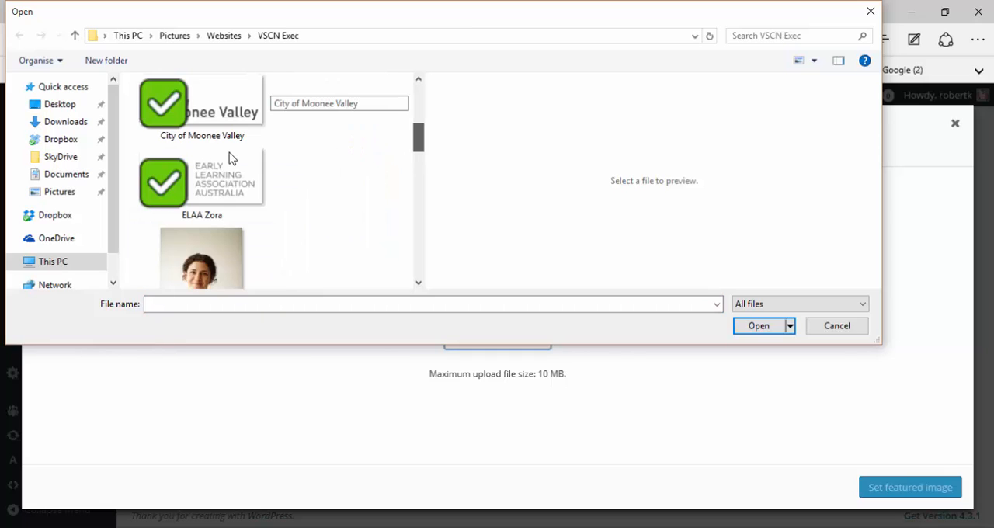
{"action": "left_click", "coordinate": [221, 180]}
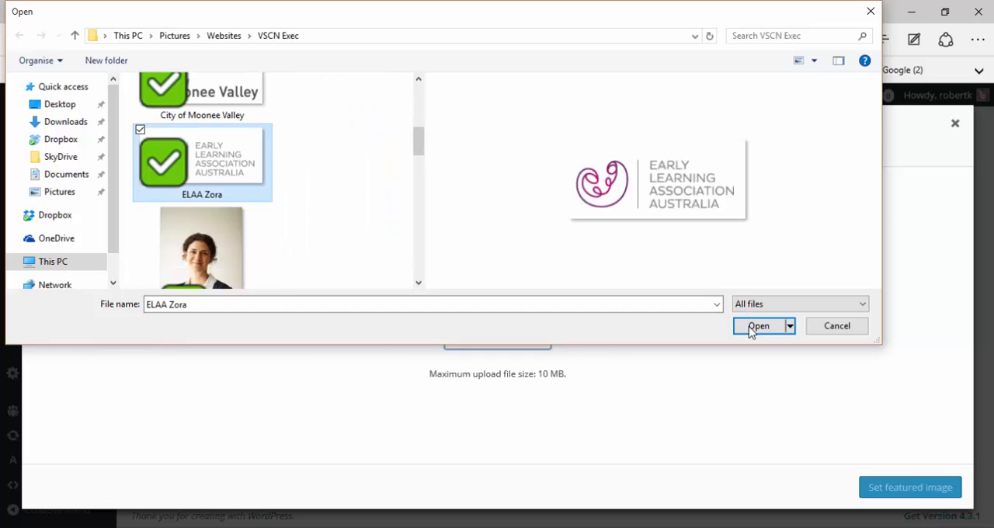
{"action": "left_click", "coordinate": [757, 326]}
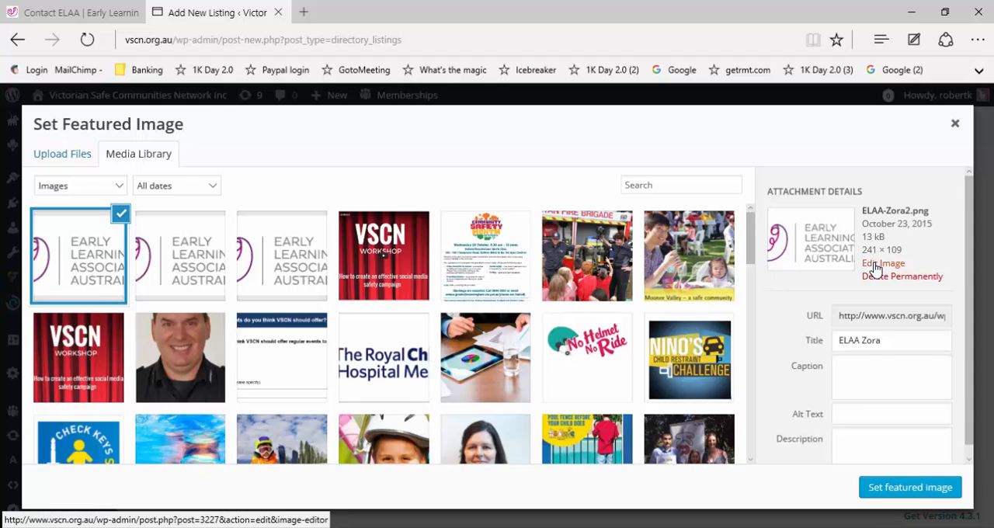
Step: Open the uploaded logo for editing, scale it to a width of 241 and return to the media library
{"action": "left_click", "coordinate": [876, 264]}
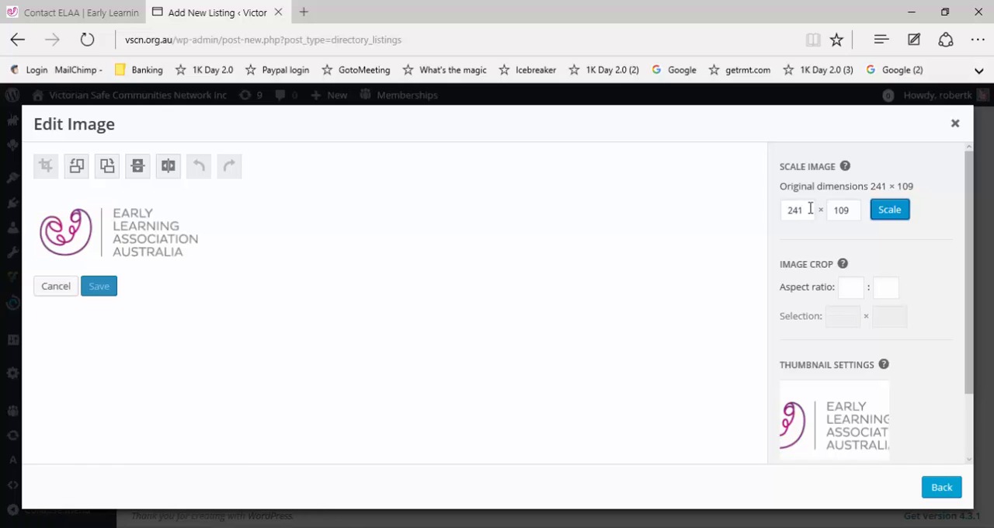
{"action": "left_click", "coordinate": [809, 208]}
{"action": "key", "text": "BackSpace"}
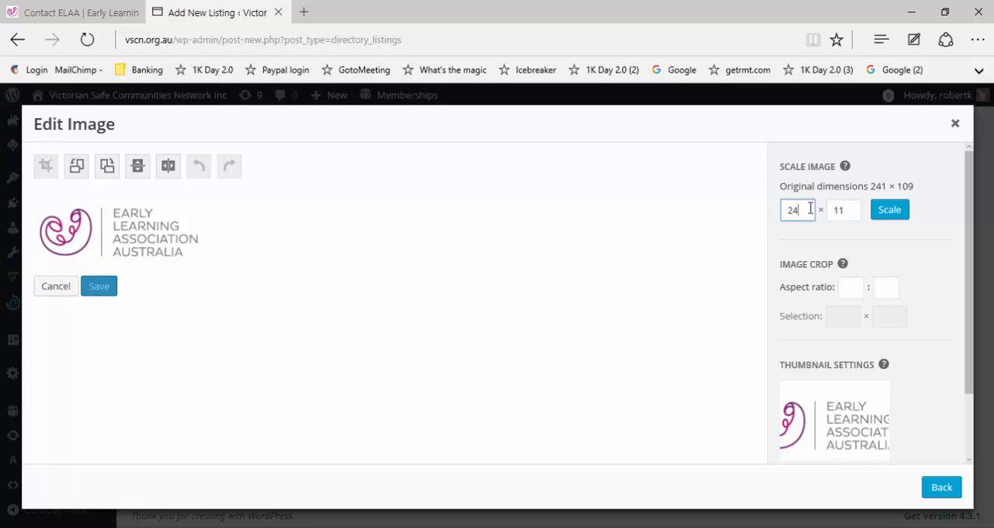
{"action": "type", "text": "1"}
{"action": "left_click", "coordinate": [875, 215]}
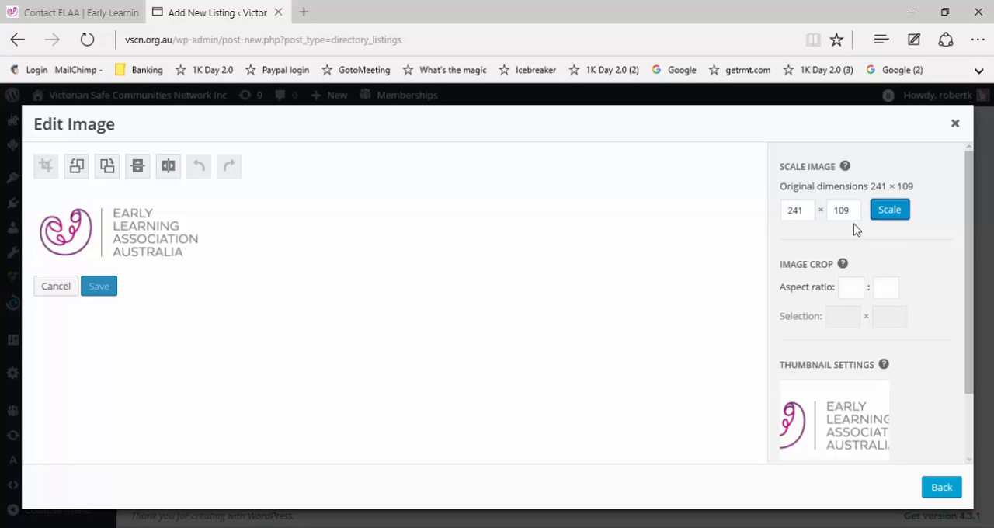
{"action": "left_click", "coordinate": [940, 487]}
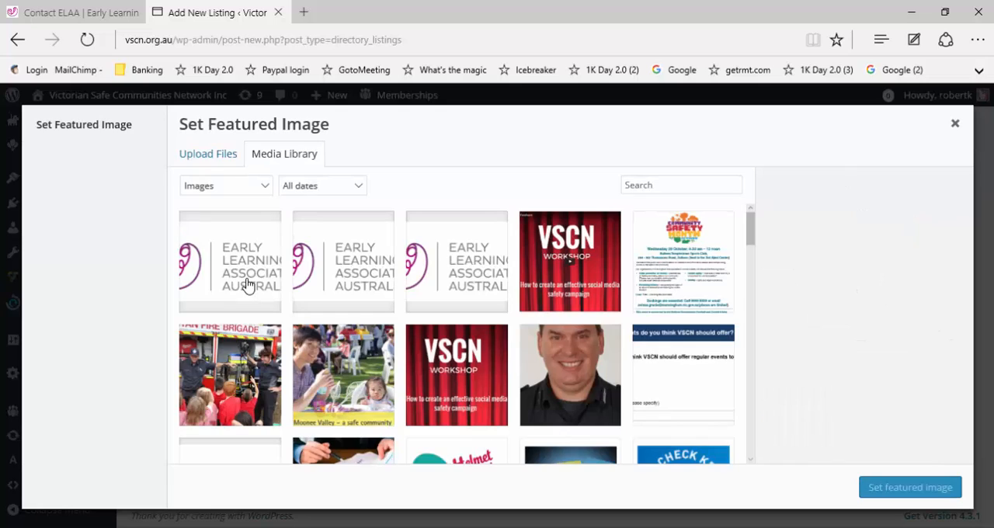
Step: Select the uploaded ELAA logo in the media library and set it as the listing's featured image
{"action": "left_click", "coordinate": [249, 249]}
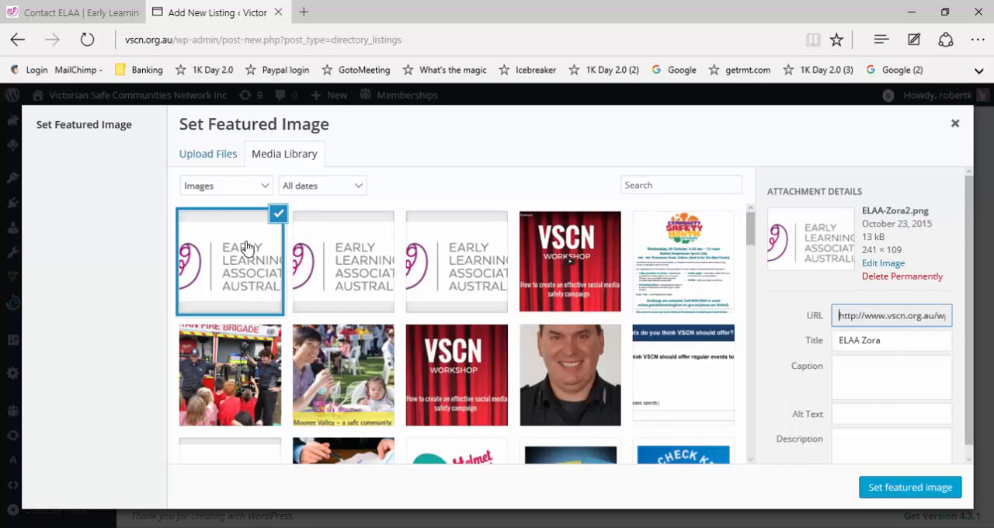
{"action": "left_click", "coordinate": [916, 492]}
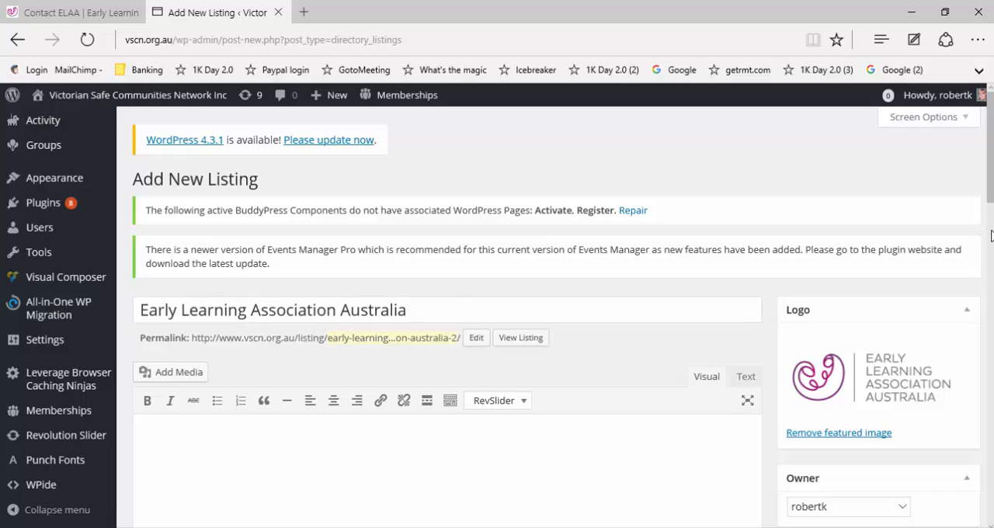
Step: Copy all paragraphs under "Who is ELAA?" from the ELAA About Us page into the listing's description
{"action": "scroll", "coordinate": [388, 260], "scroll_direction": "down", "scroll_amount": 3}
{"action": "scroll", "coordinate": [182, 222], "scroll_direction": "down", "scroll_amount": 1}
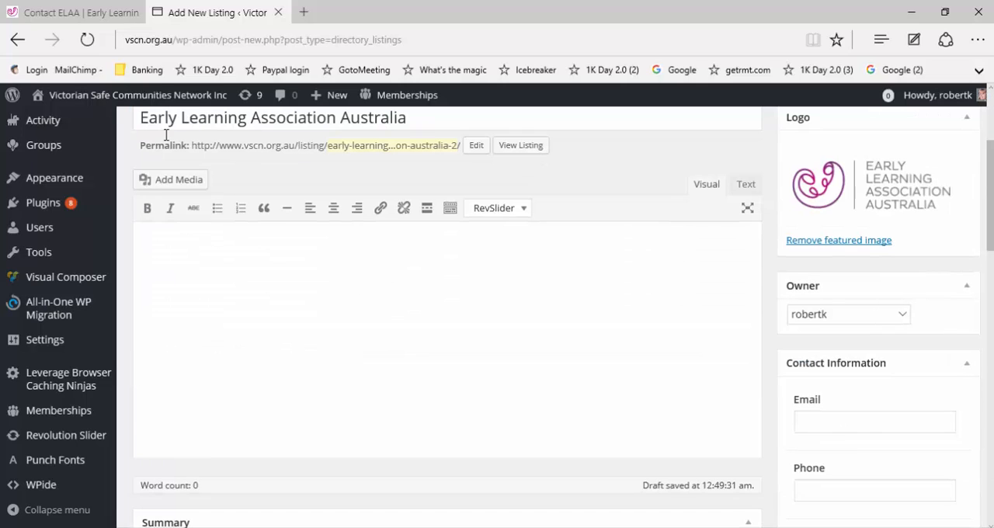
{"action": "left_click", "coordinate": [258, 355]}
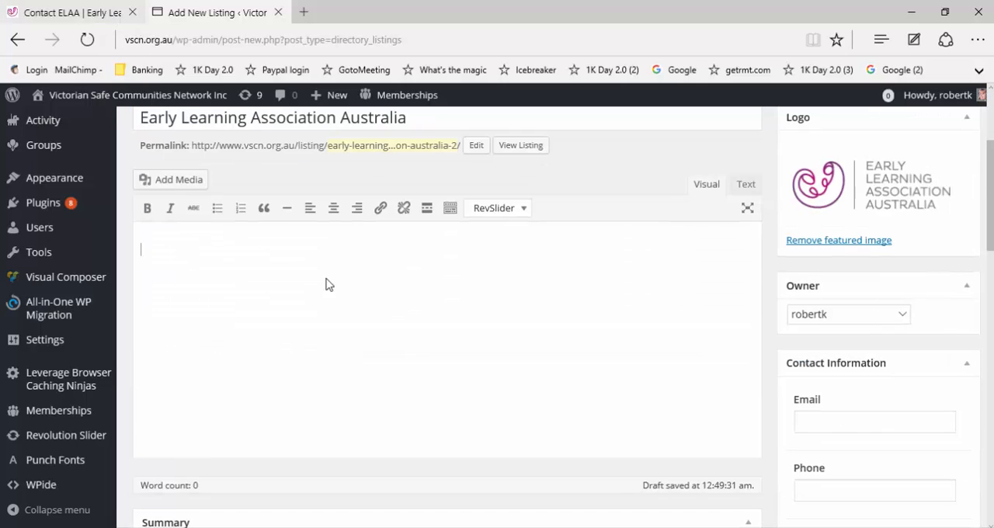
{"action": "key", "text": "ctrl+Tab"}
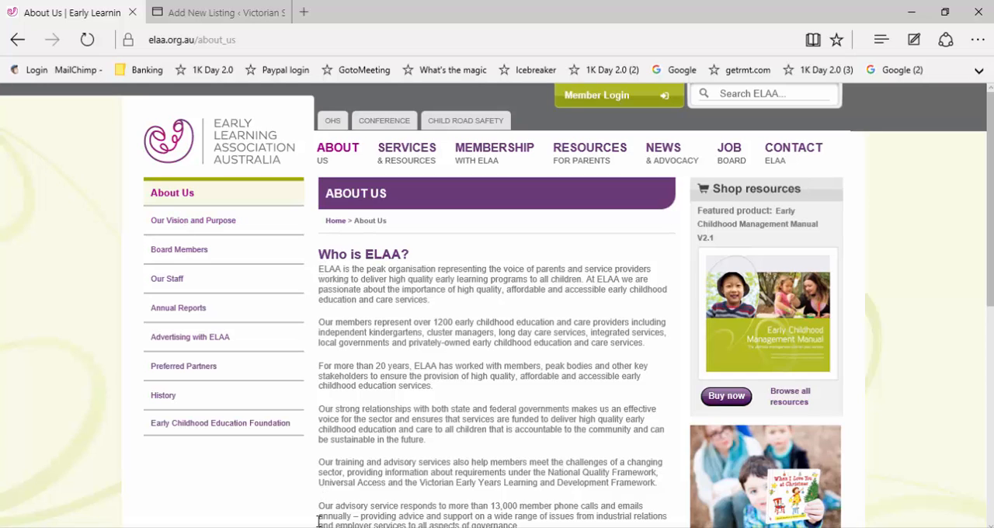
{"action": "left_click_drag", "start_coordinate": [318, 269], "coordinate": [316, 527]}
{"action": "key", "text": "ctrl+c"}
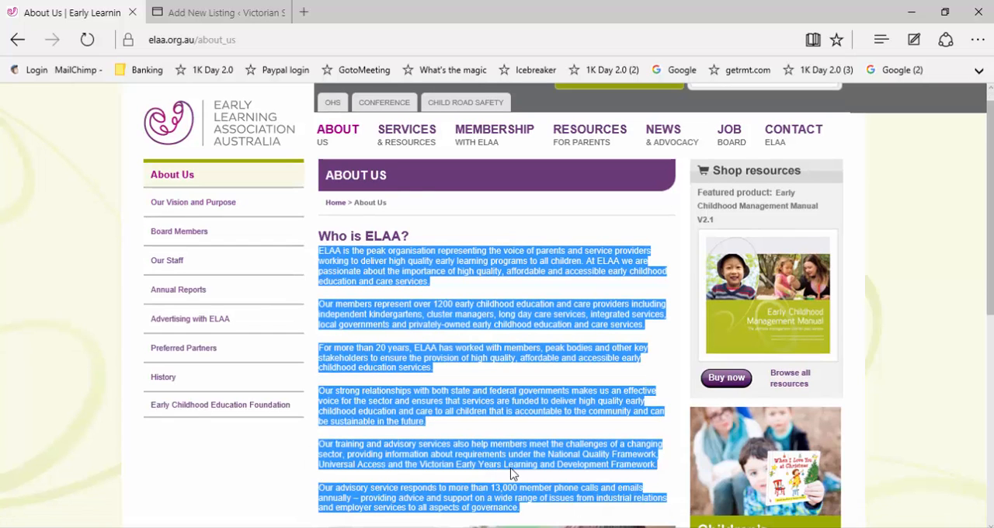
{"action": "scroll", "coordinate": [521, 473], "scroll_direction": "down", "scroll_amount": 1}
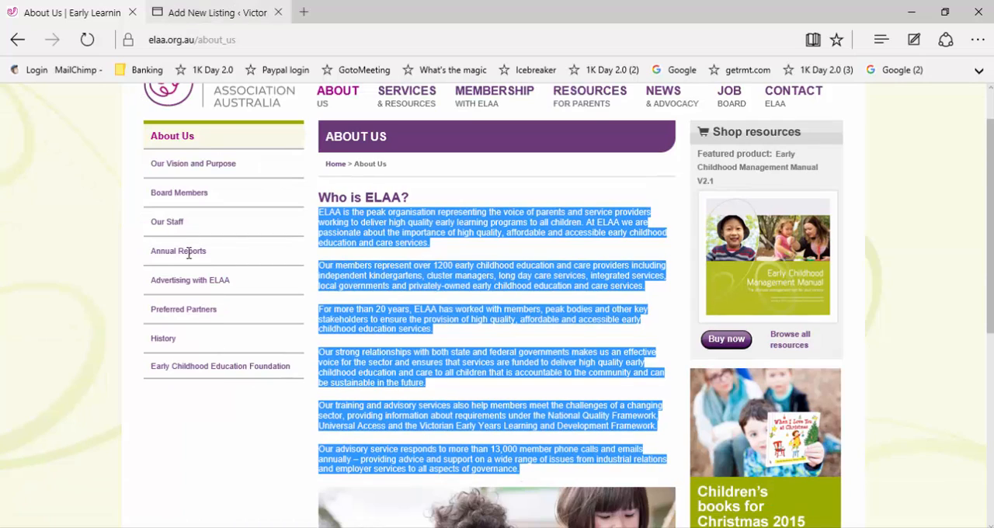
{"action": "key", "text": "ctrl+Tab"}
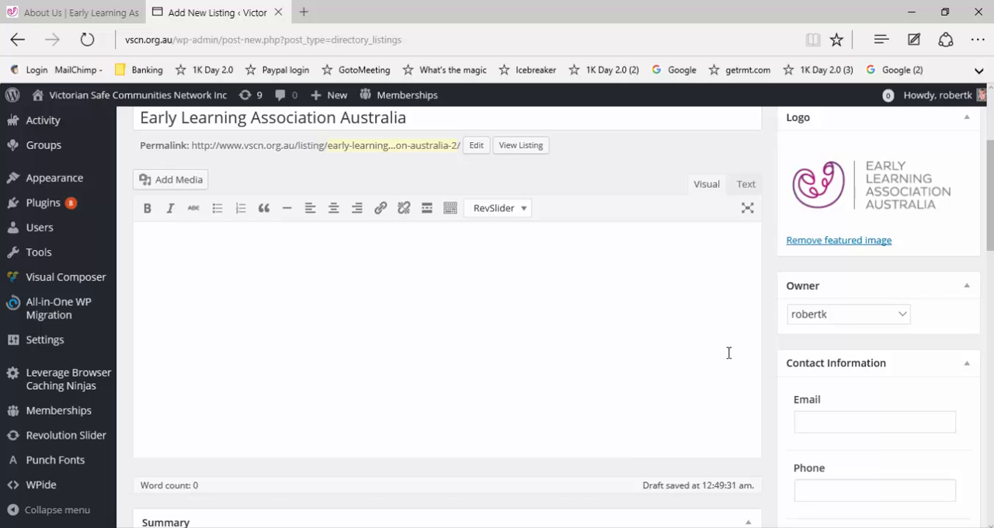
{"action": "key", "text": "ctrl+v"}
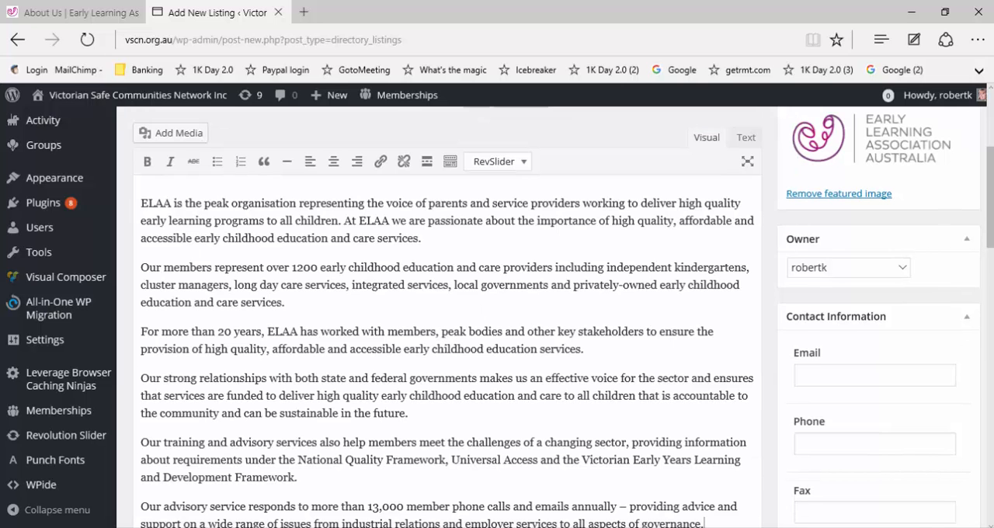
Step: Copy the organisation's e-mail address from the ELAA Contact page into the listing's Email field
{"action": "scroll", "coordinate": [868, 215], "scroll_direction": "down", "scroll_amount": 1}
{"action": "scroll", "coordinate": [869, 215], "scroll_direction": "down", "scroll_amount": 1}
{"action": "left_click", "coordinate": [868, 215]}
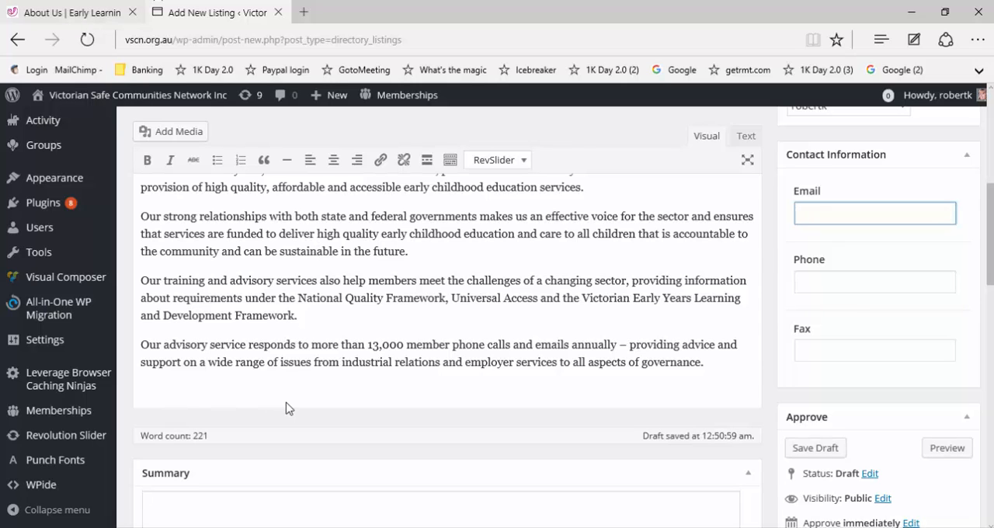
{"action": "key", "text": "ctrl+Tab"}
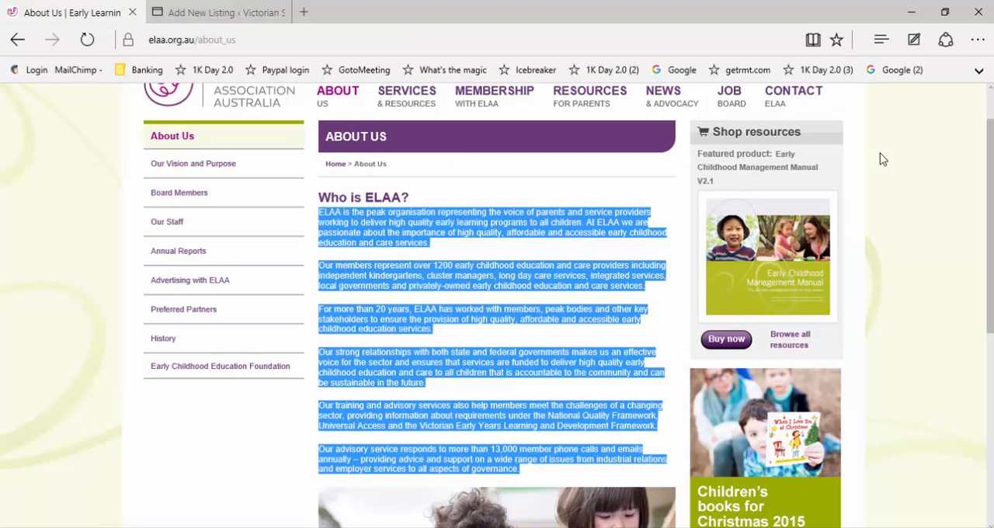
{"action": "left_click", "coordinate": [794, 97]}
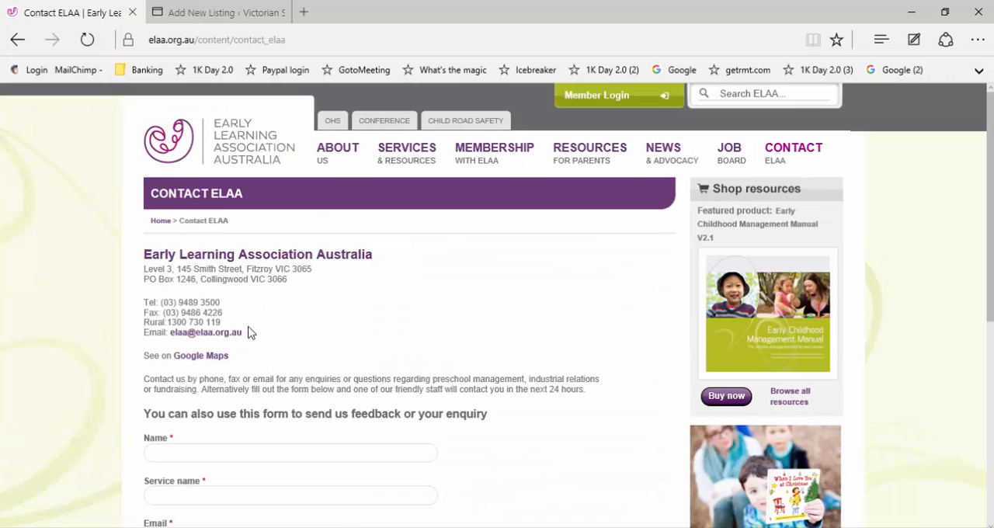
{"action": "left_click_drag", "start_coordinate": [245, 332], "coordinate": [169, 335]}
{"action": "key", "text": "ctrl+c"}
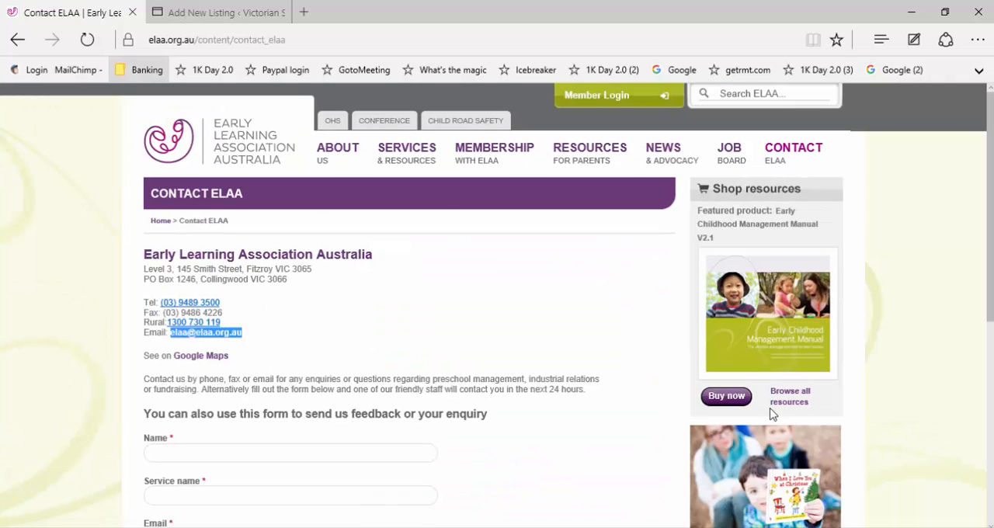
{"action": "key", "text": "ctrl+Tab"}
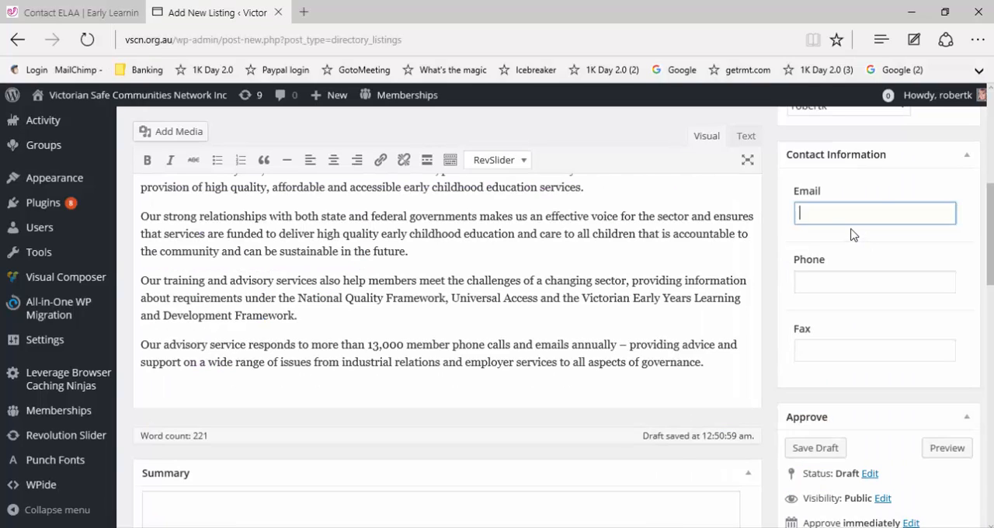
{"action": "key", "text": "ctrl+v"}
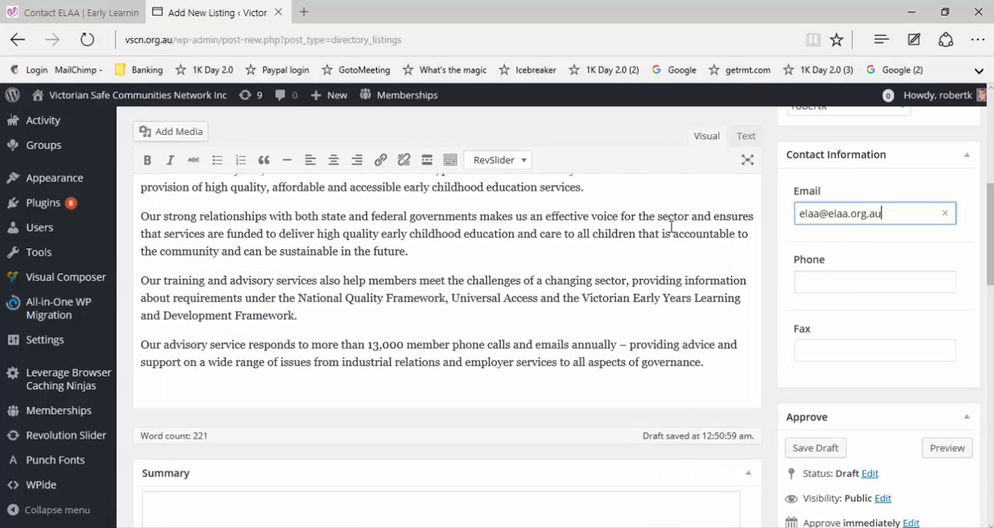
Step: Copy the Tel number from the ELAA Contact page into the listing's Phone field
{"action": "left_click", "coordinate": [104, 19]}
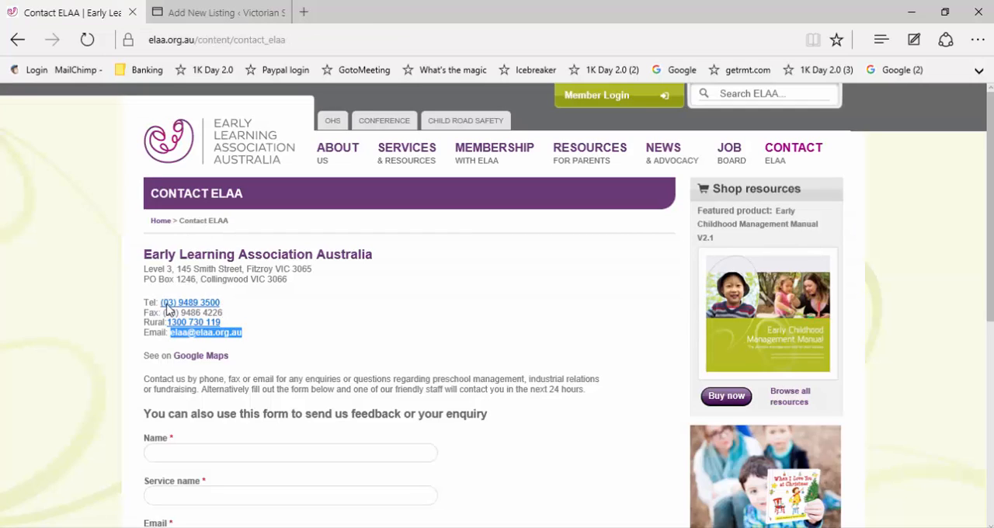
{"action": "left_click_drag", "start_coordinate": [220, 303], "coordinate": [159, 304]}
{"action": "key", "text": "ctrl+c"}
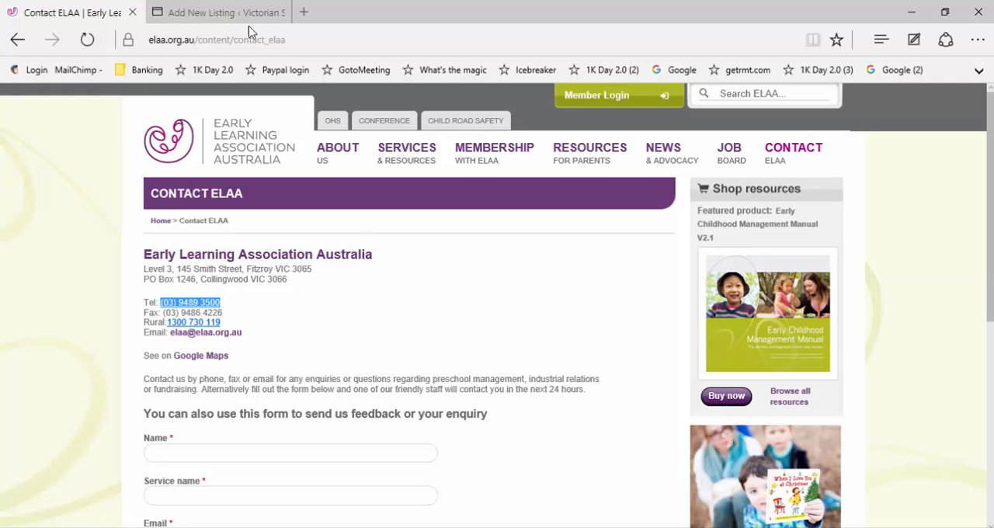
{"action": "key", "text": "ctrl+Tab"}
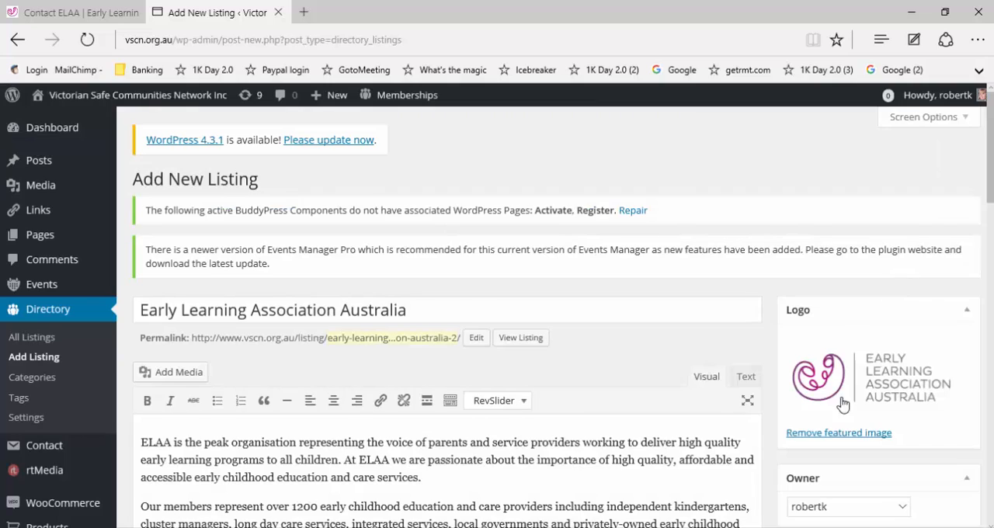
{"action": "scroll", "coordinate": [839, 404], "scroll_direction": "down", "scroll_amount": 3}
{"action": "left_click", "coordinate": [839, 403]}
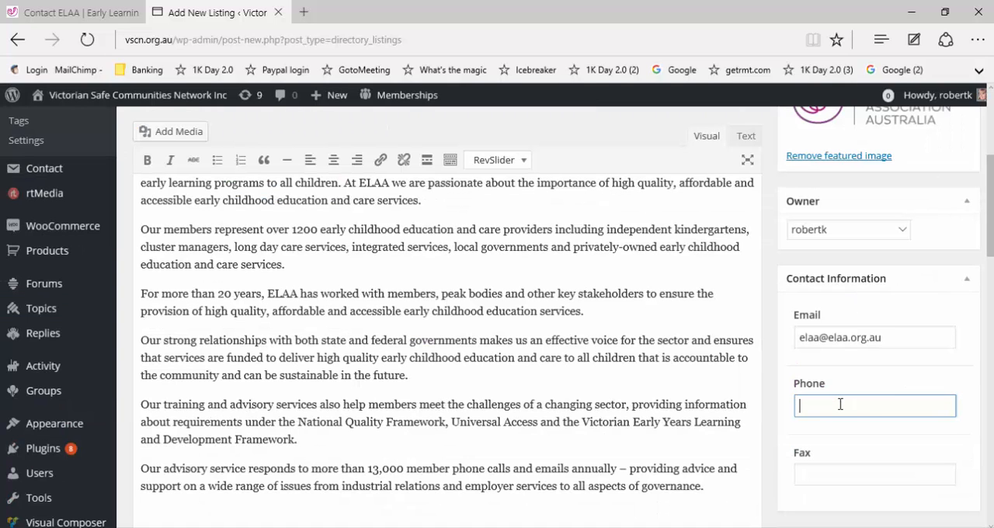
{"action": "key", "text": "ctrl+v"}
Step: Copy the fax number from the ELAA Contact page into the listing's Fax field
{"action": "left_click", "coordinate": [109, 19]}
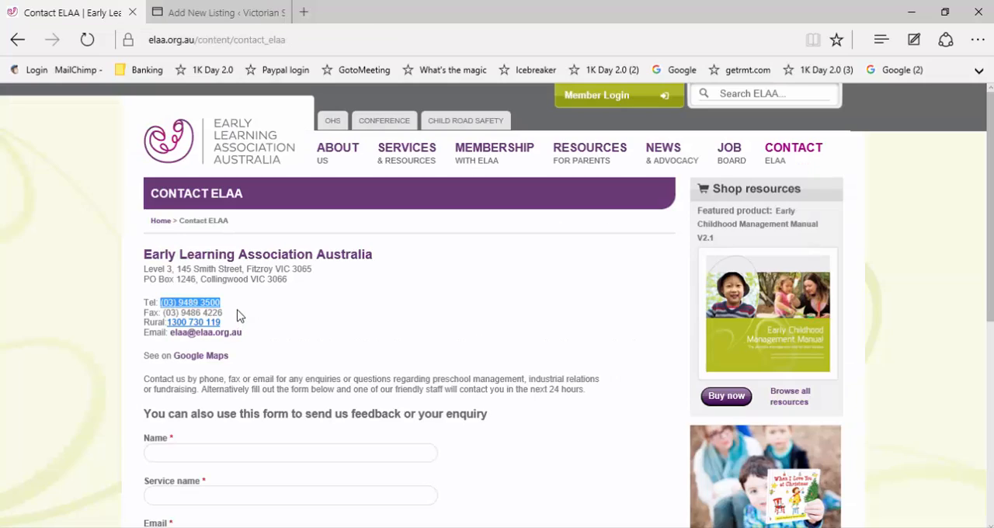
{"action": "left_click", "coordinate": [163, 315]}
{"action": "left_click_drag", "start_coordinate": [164, 314], "coordinate": [223, 313]}
{"action": "key", "text": "ctrl+c"}
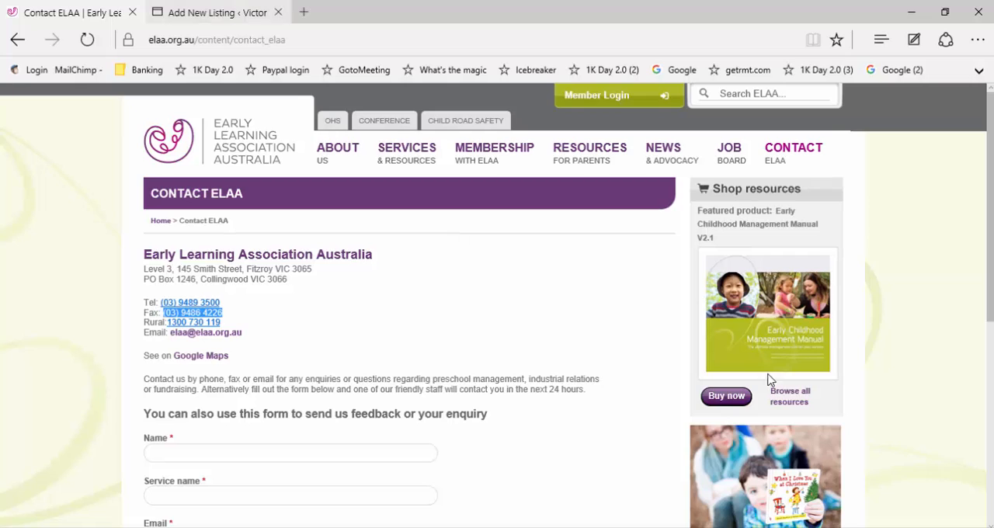
{"action": "key", "text": "ctrl+Tab"}
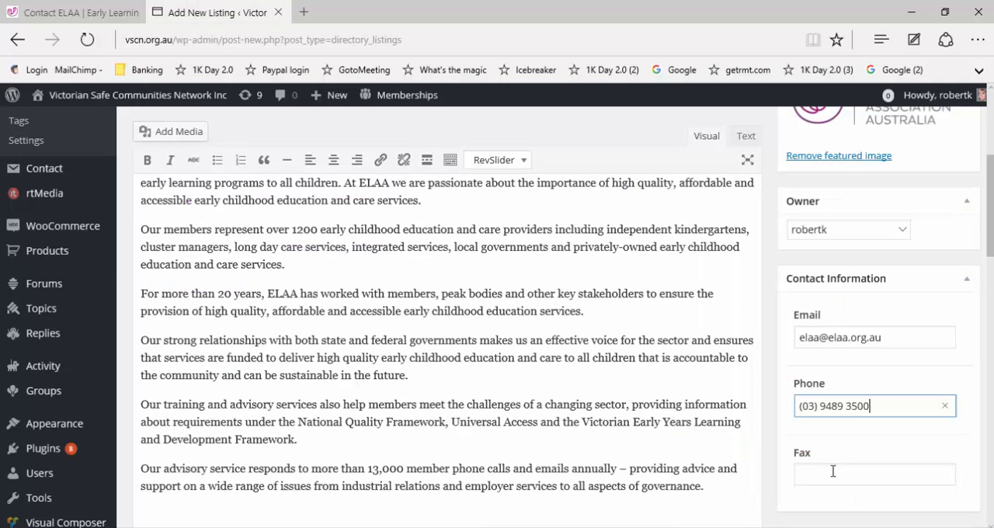
{"action": "left_click", "coordinate": [832, 471]}
{"action": "key", "text": "ctrl+v"}
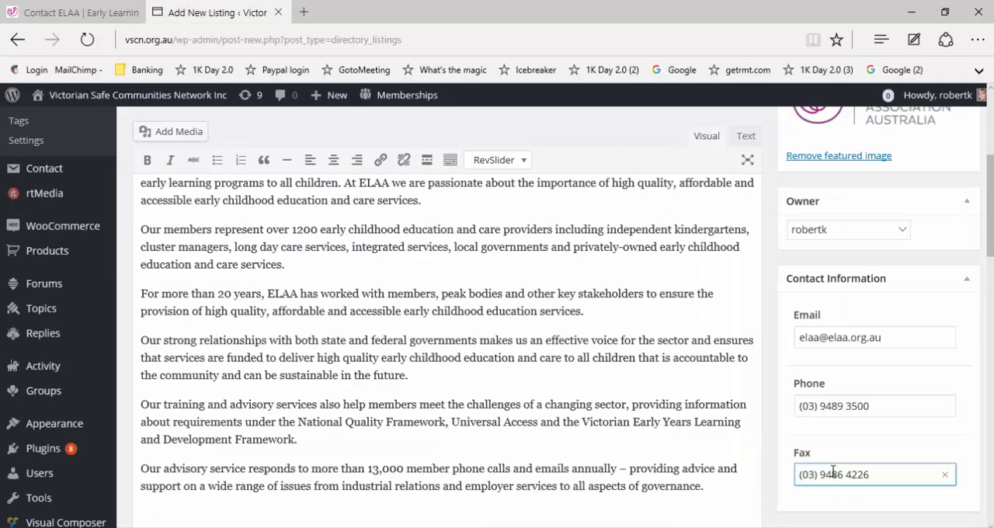
Step: Copy the first two paragraphs of the description into the listing's Summary and save the listing as a draft
{"action": "scroll", "coordinate": [832, 471], "scroll_direction": "down", "scroll_amount": 3}
{"action": "scroll", "coordinate": [978, 253], "scroll_direction": "down", "scroll_amount": 1}
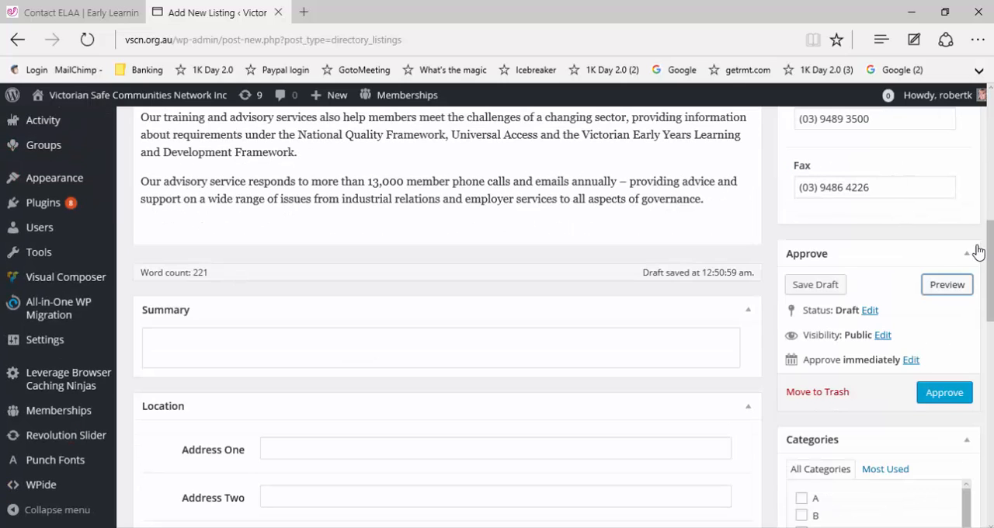
{"action": "left_click_drag", "start_coordinate": [990, 206], "coordinate": [990, 173]}
{"action": "scroll", "coordinate": [349, 317], "scroll_direction": "up", "scroll_amount": 1}
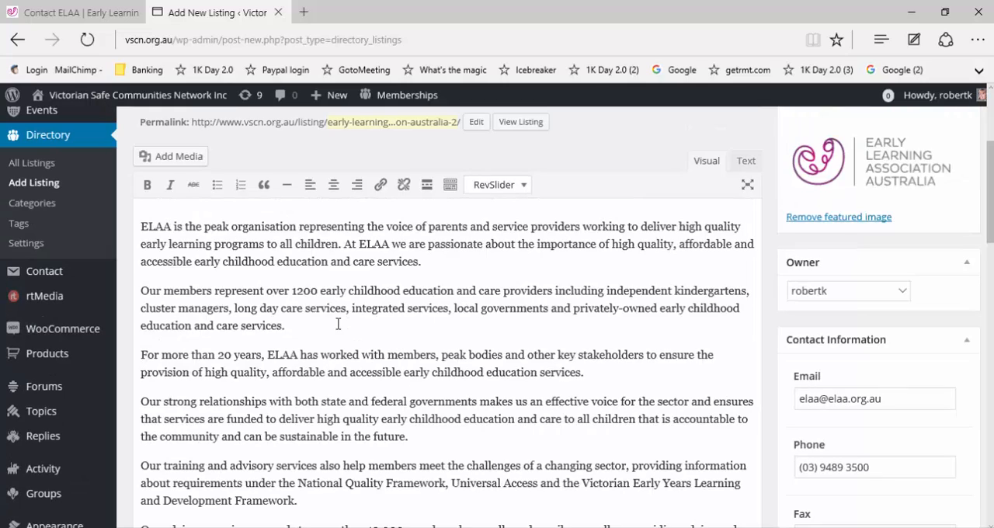
{"action": "left_click_drag", "start_coordinate": [133, 208], "coordinate": [286, 326]}
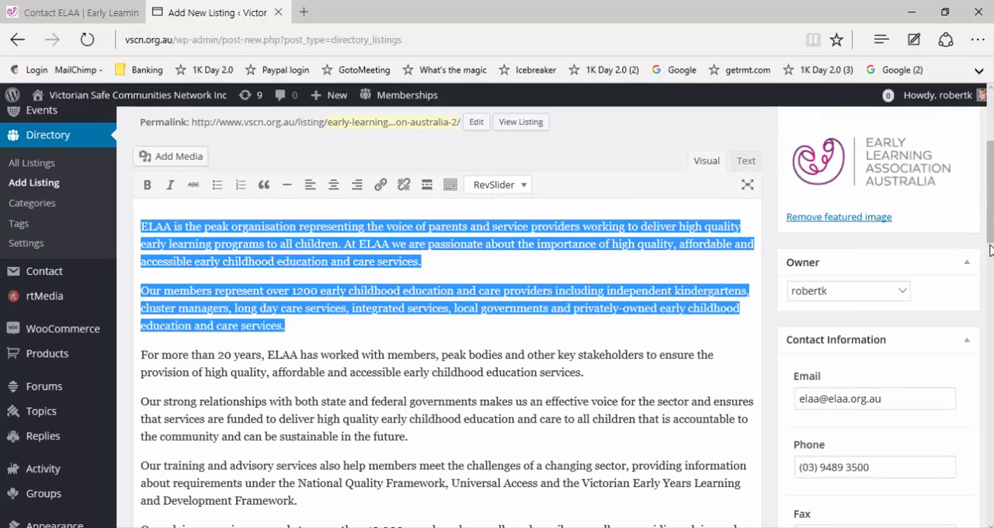
{"action": "scroll", "coordinate": [991, 271], "scroll_direction": "down", "scroll_amount": 1}
{"action": "scroll", "coordinate": [345, 380], "scroll_direction": "down", "scroll_amount": 3}
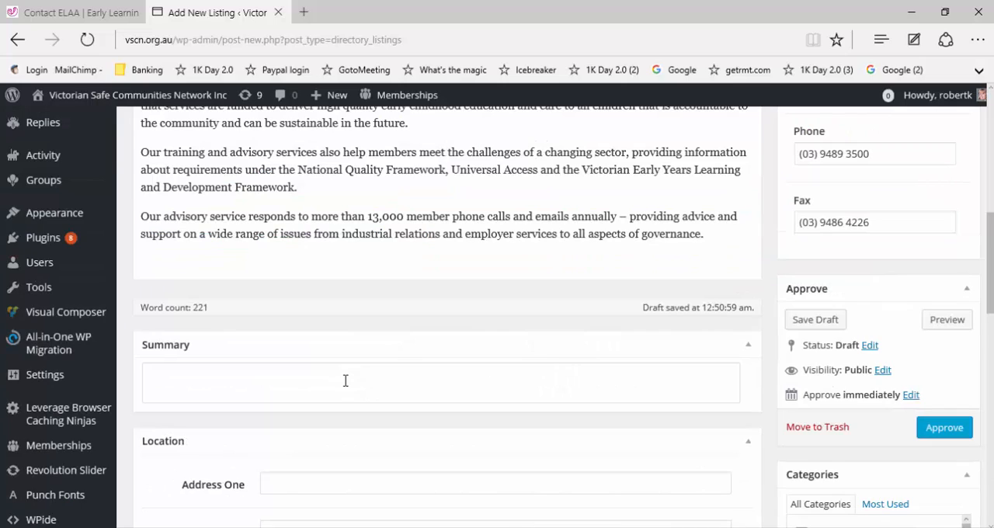
{"action": "left_click", "coordinate": [346, 380]}
{"action": "key", "text": "ctrl+v"}
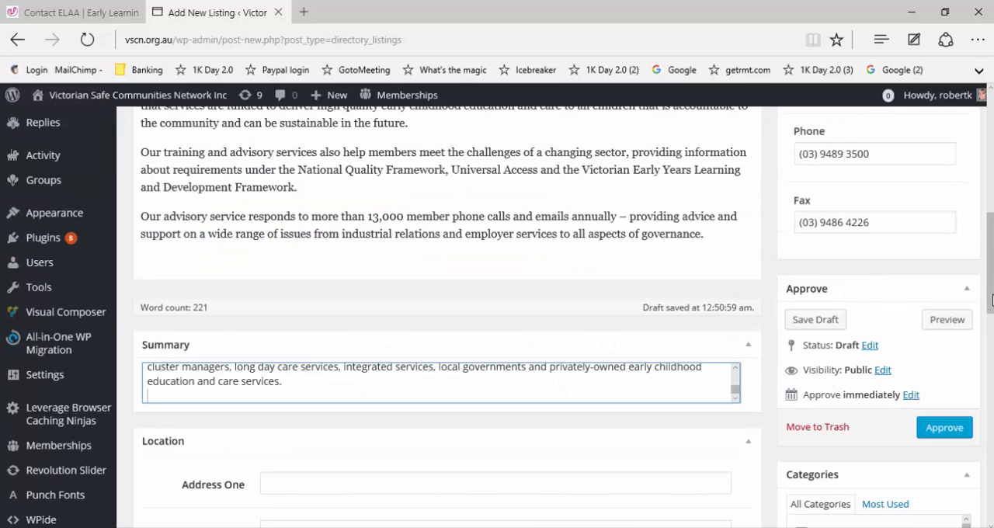
{"action": "left_click", "coordinate": [825, 320]}
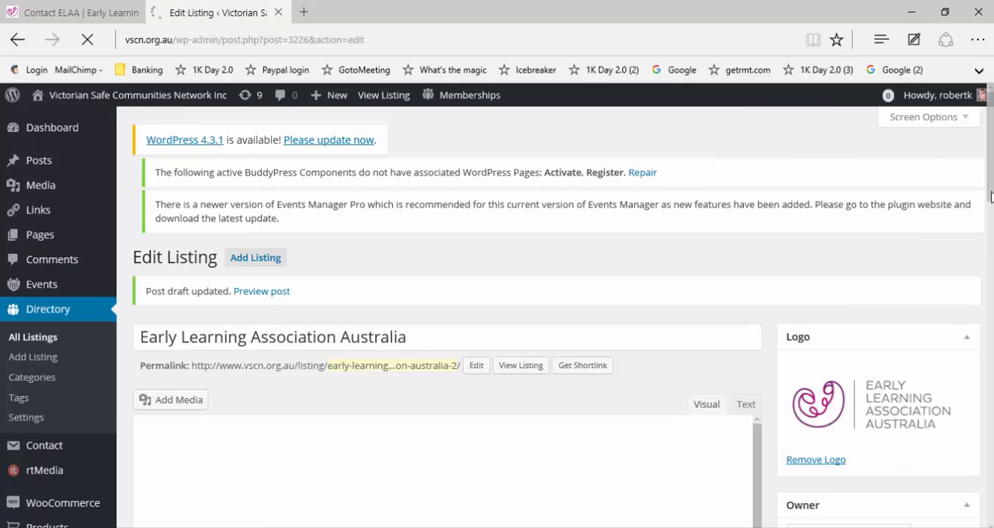
Step: Copy the level and street part of ELAA's address from its Contact page into the listing's Address One field
{"action": "scroll", "coordinate": [991, 249], "scroll_direction": "down", "scroll_amount": 3}
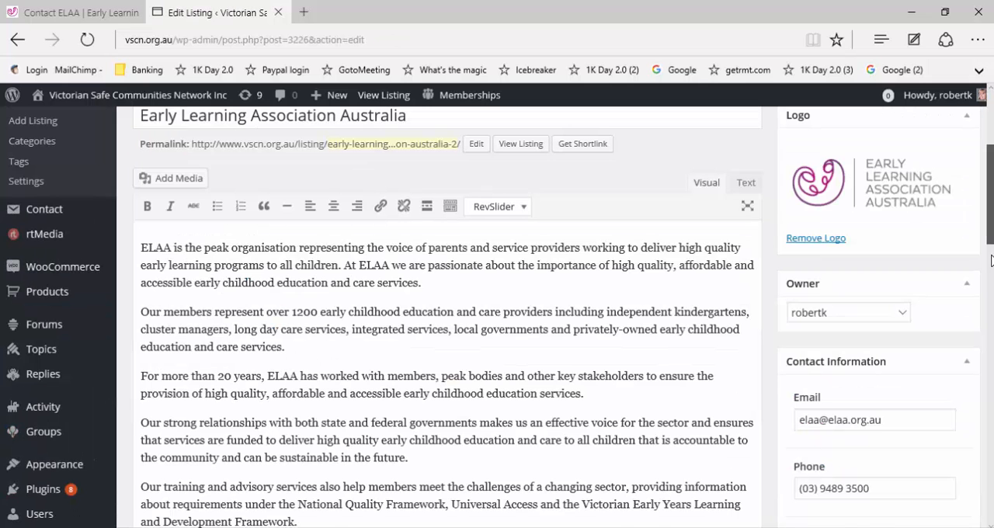
{"action": "scroll", "coordinate": [991, 287], "scroll_direction": "down", "scroll_amount": 2}
{"action": "scroll", "coordinate": [982, 307], "scroll_direction": "down", "scroll_amount": 2}
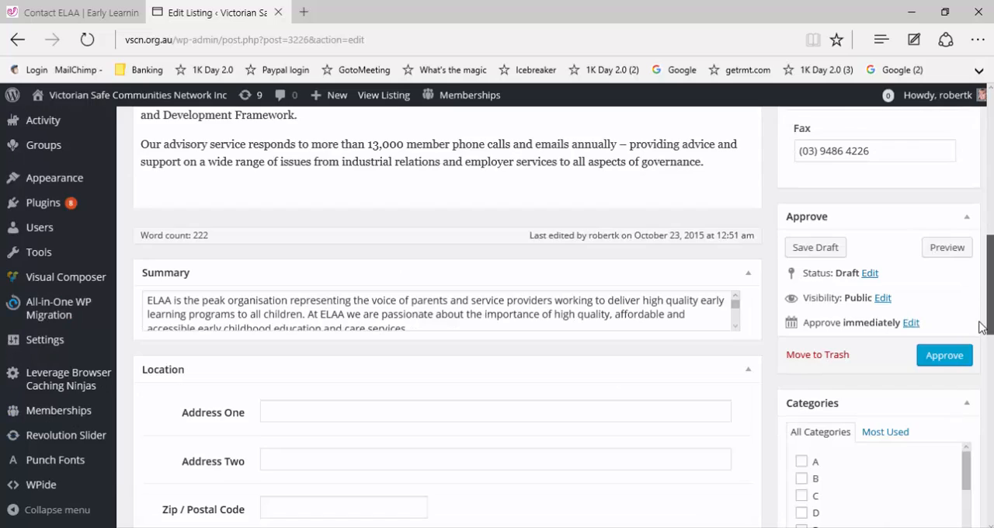
{"action": "scroll", "coordinate": [480, 244], "scroll_direction": "down", "scroll_amount": 3}
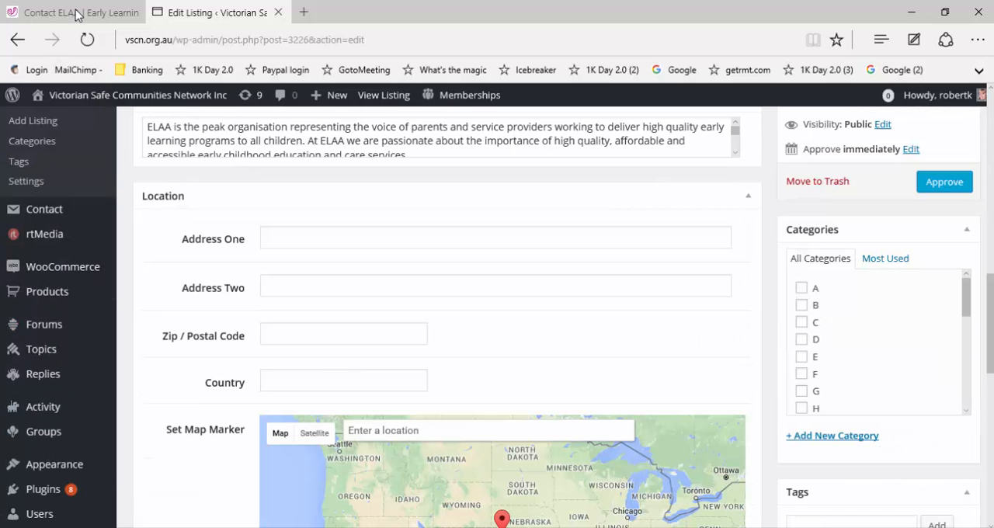
{"action": "left_click", "coordinate": [273, 238]}
{"action": "key", "text": "ctrl+Tab"}
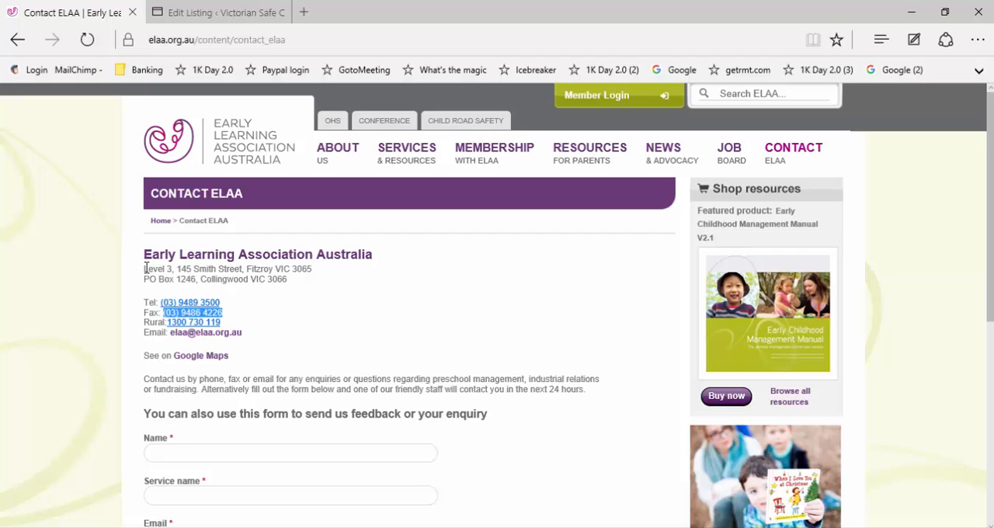
{"action": "left_click_drag", "start_coordinate": [145, 268], "coordinate": [243, 270]}
{"action": "key", "text": "ctrl+c"}
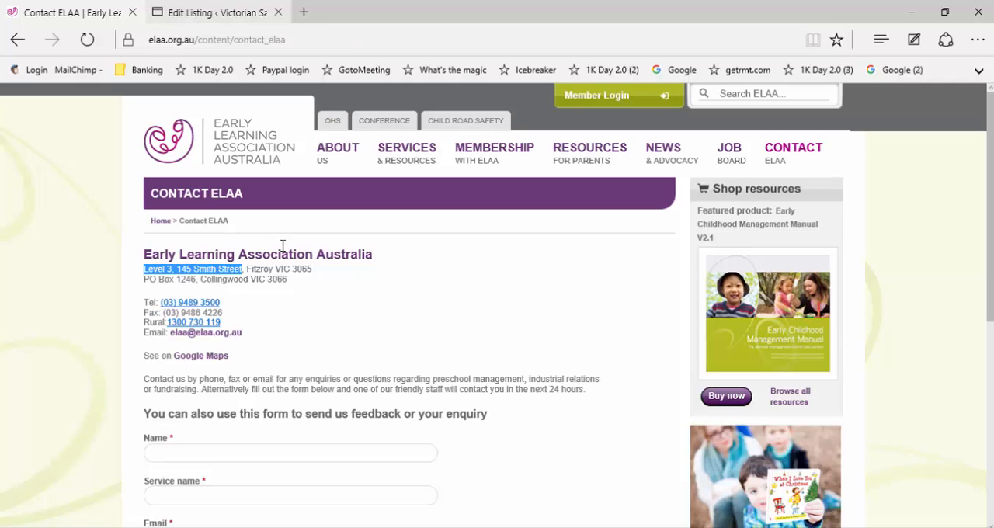
{"action": "left_click", "coordinate": [209, 12]}
{"action": "key", "text": "ctrl+v"}
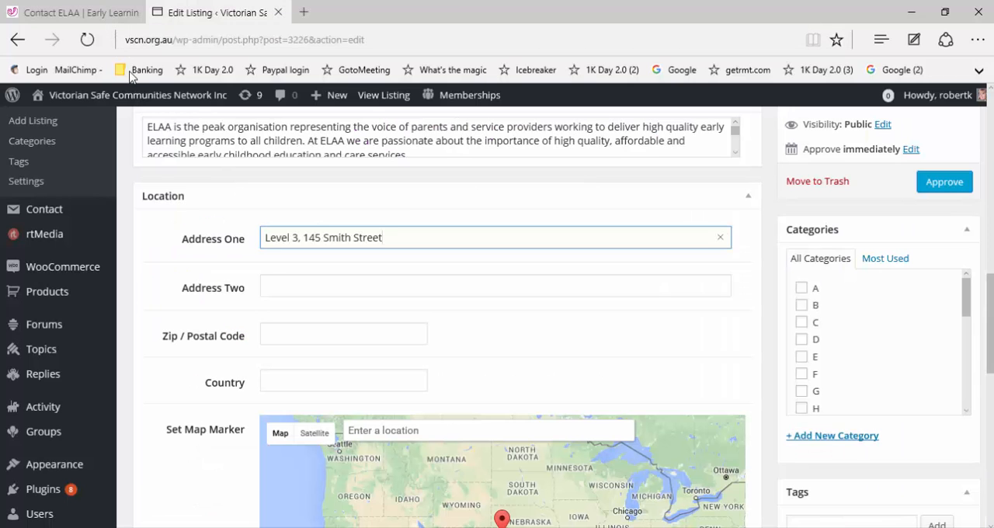
Step: Copy the suburb, state and postcode of ELAA's street address from its Contact page into Address Two
{"action": "key", "text": "ctrl+Tab"}
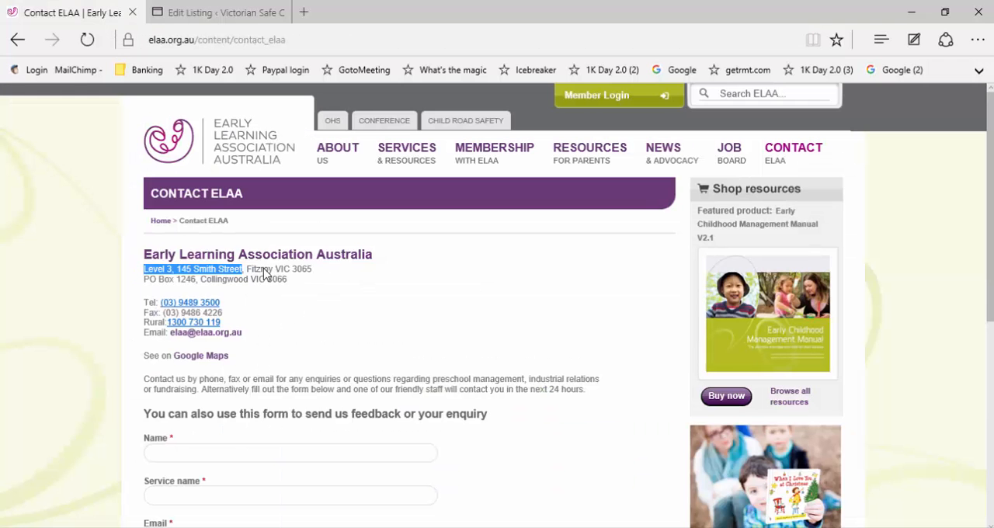
{"action": "left_click_drag", "start_coordinate": [312, 269], "coordinate": [246, 269]}
{"action": "key", "text": "ctrl+c"}
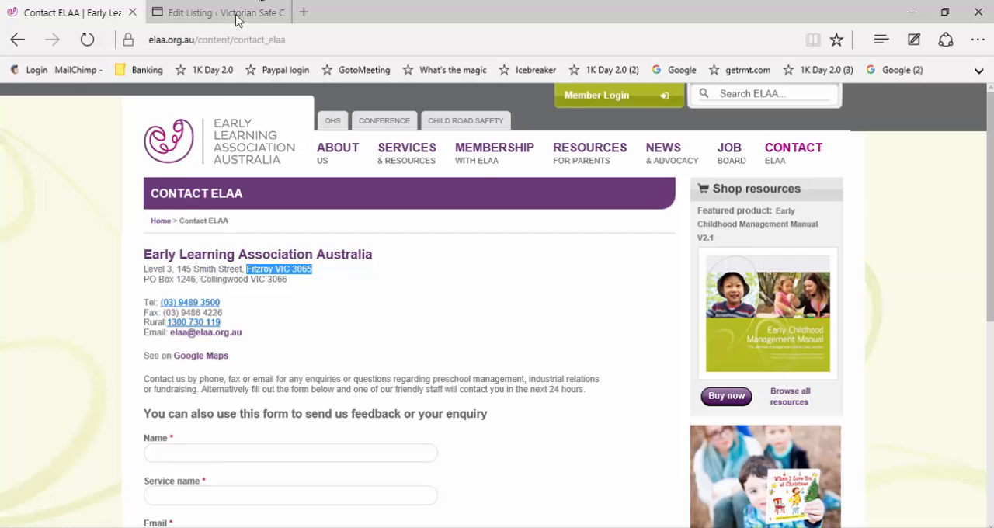
{"action": "key", "text": "ctrl+Tab"}
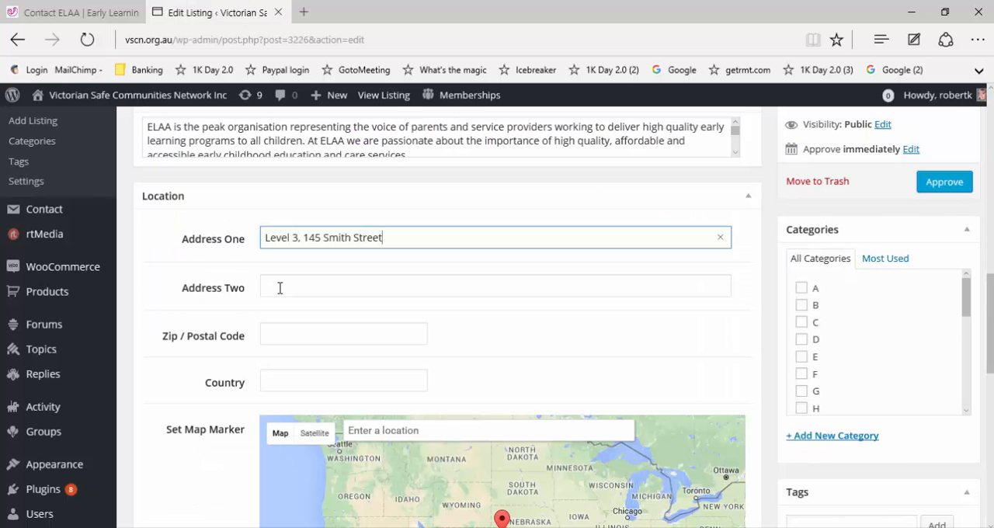
{"action": "right_click", "coordinate": [279, 287]}
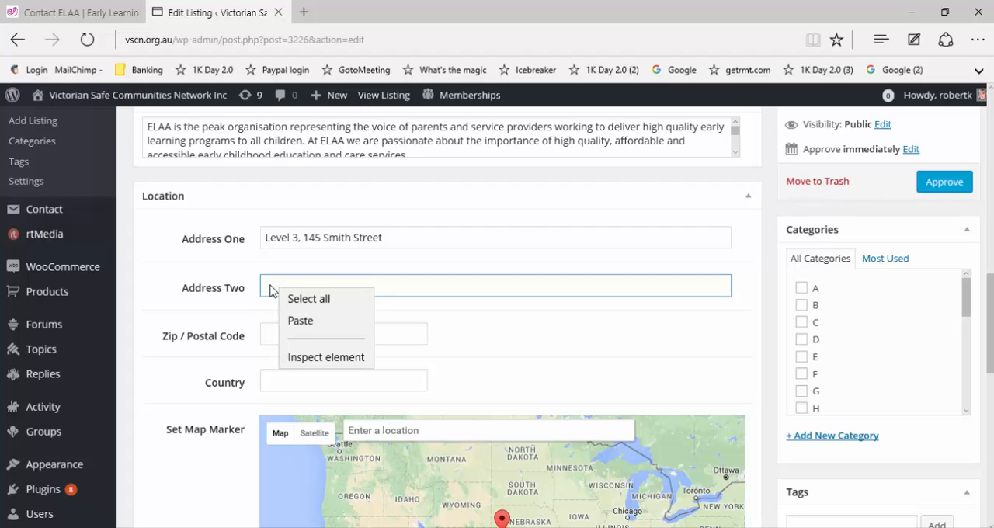
{"action": "key", "text": "ctrl+v"}
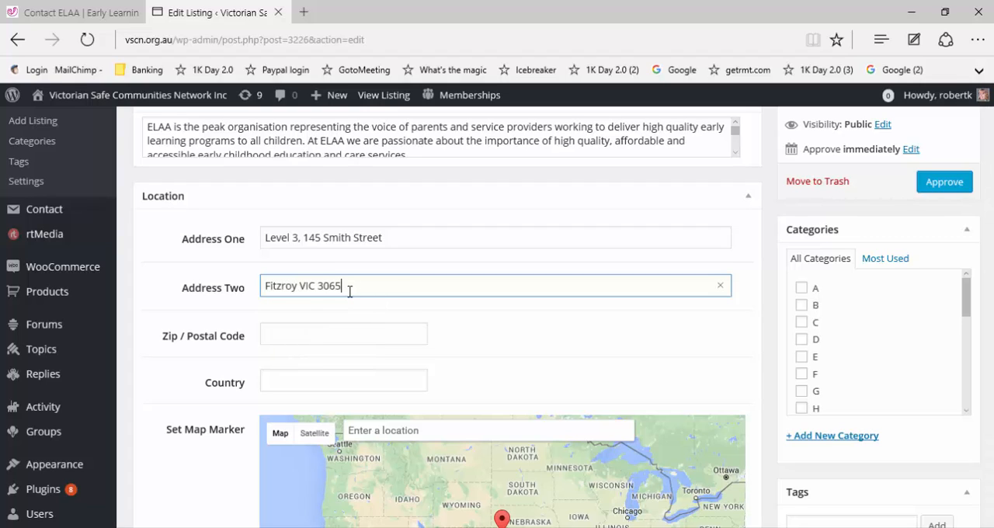
Step: Move the postcode from the end of Address Two into the Zip / Postal Code field
{"action": "key", "text": "shift+Left"}
{"action": "key", "text": "shift+Left"}
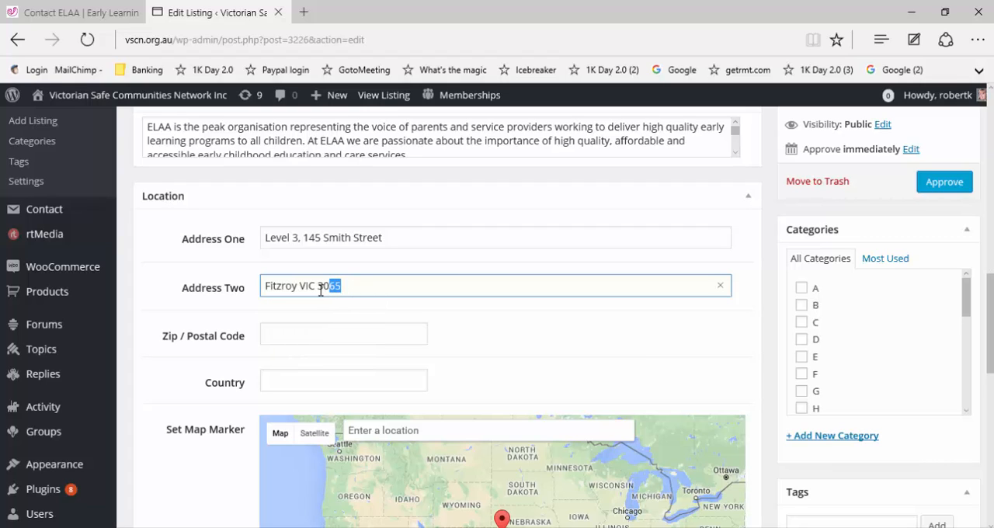
{"action": "key", "text": "shift+Left"}
{"action": "key", "text": "shift+Left"}
{"action": "key", "text": "ctrl+x"}
{"action": "left_click", "coordinate": [307, 342]}
{"action": "key", "text": "ctrl+v"}
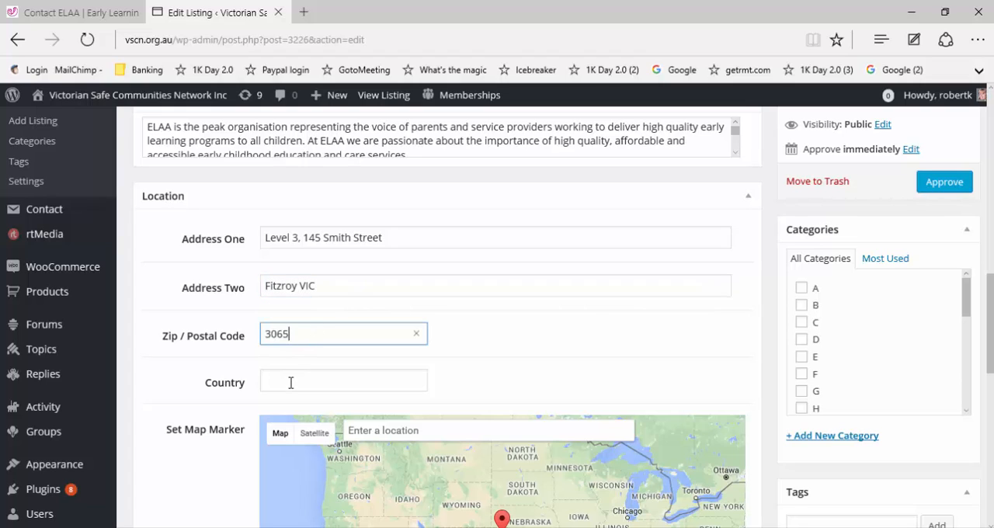
Step: Set the listing's country to Australia
{"action": "left_click", "coordinate": [291, 383]}
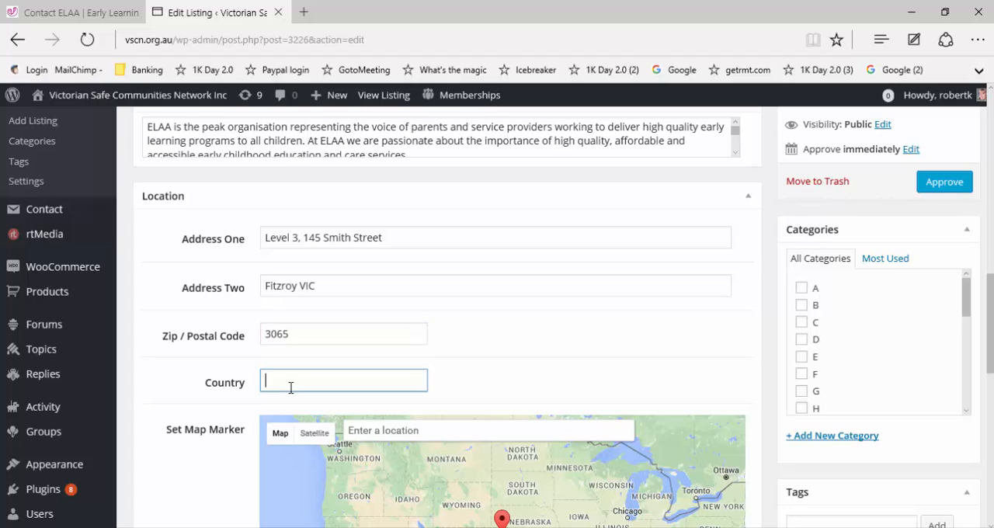
{"action": "type", "text": "Australia"}
Step: Set the map marker using the street number and name from Address One, choosing the matching Fitzroy, Victoria, Australia suggestion
{"action": "left_click", "coordinate": [311, 243]}
{"action": "left_click_drag", "start_coordinate": [304, 240], "coordinate": [362, 428]}
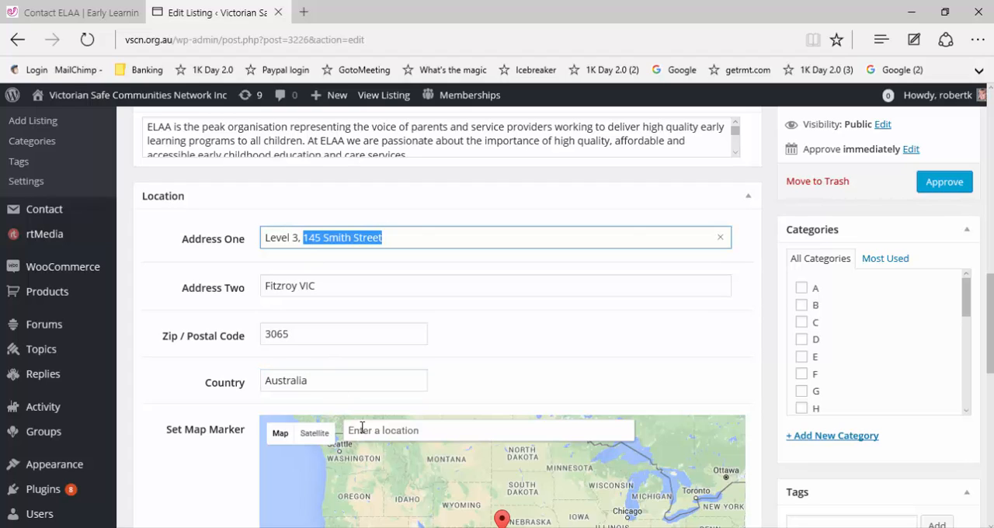
{"action": "left_click", "coordinate": [380, 434]}
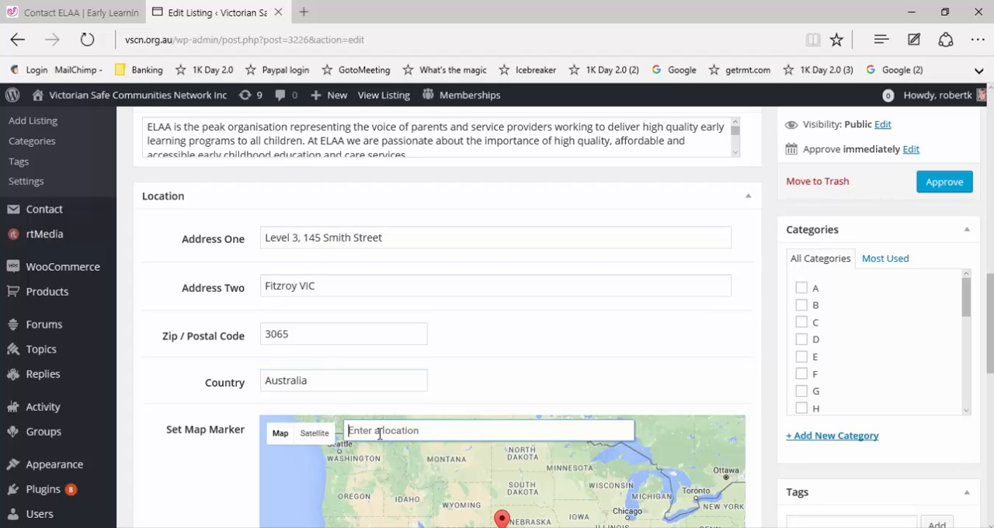
{"action": "key", "text": "ctrl+v"}
{"action": "type", "text": "F"}
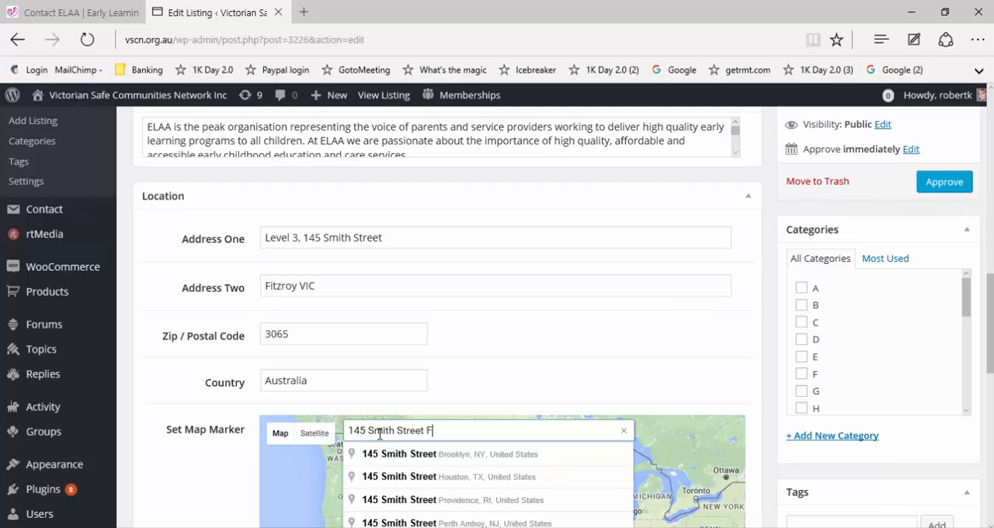
{"action": "type", "text": "it"}
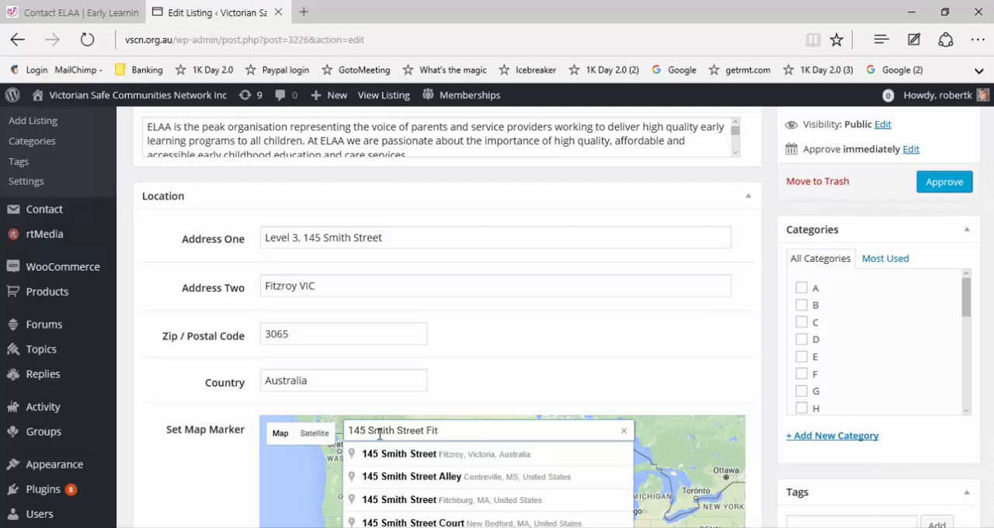
{"action": "key", "text": "Down"}
{"action": "key", "text": "Return"}
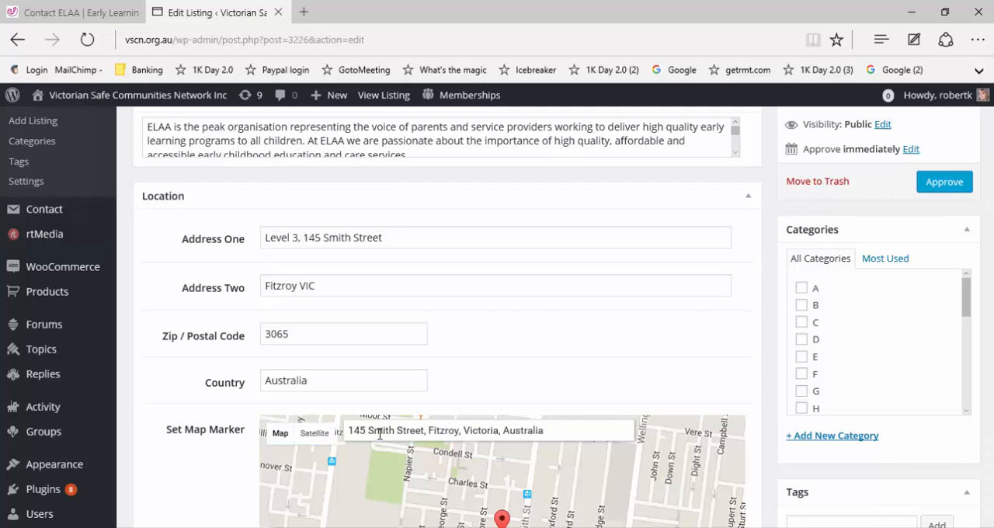
Step: Copy the URL of ELAA's Contact page into the listing's Website field
{"action": "scroll", "coordinate": [380, 433], "scroll_direction": "down", "scroll_amount": 2}
{"action": "scroll", "coordinate": [379, 433], "scroll_direction": "down", "scroll_amount": 3}
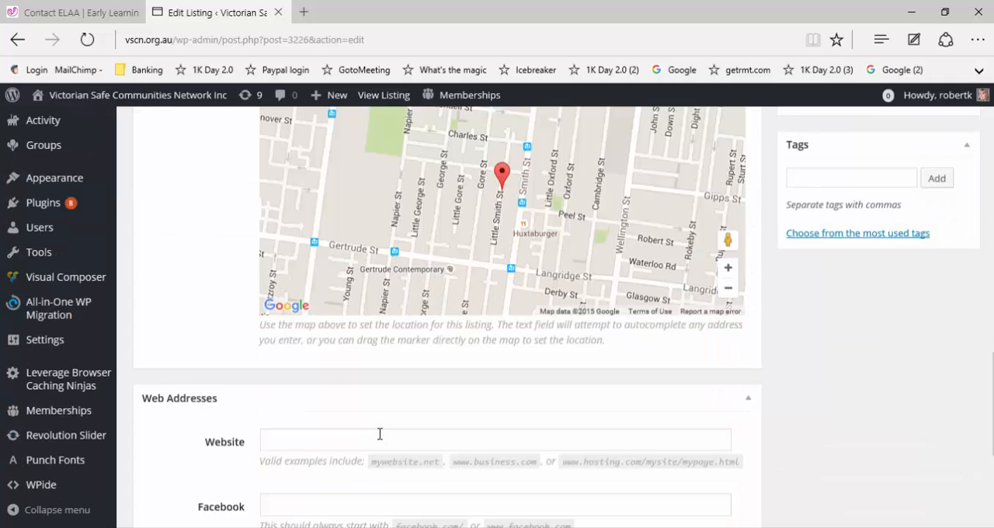
{"action": "scroll", "coordinate": [379, 433], "scroll_direction": "down", "scroll_amount": 2}
{"action": "left_click", "coordinate": [397, 322]}
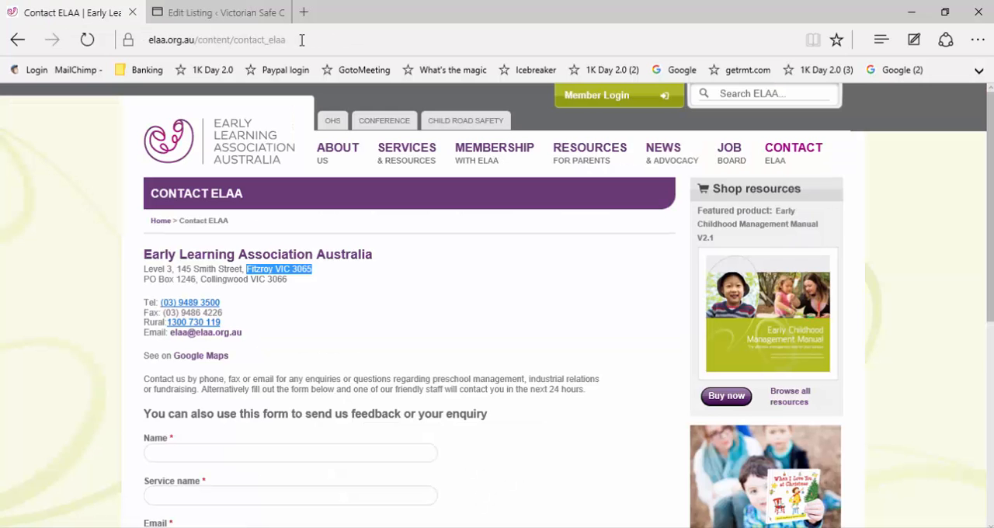
{"action": "left_click", "coordinate": [301, 39]}
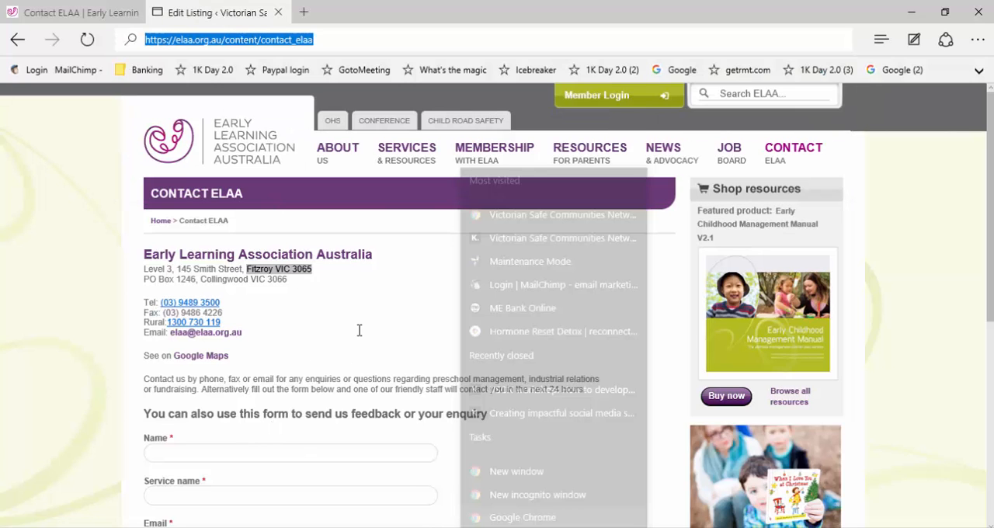
{"action": "key", "text": "ctrl+v"}
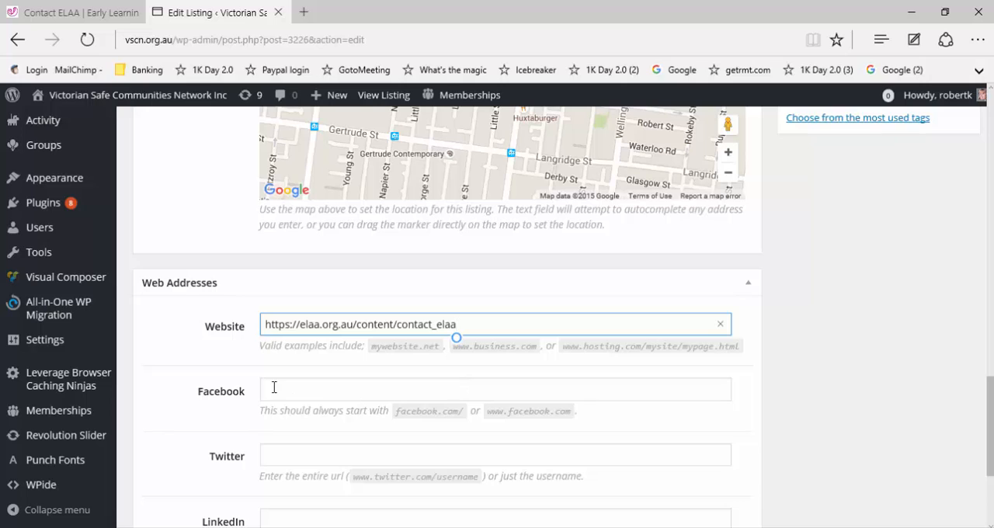
Step: Copy the address behind the Facebook hyperlink in the Word document into the listing's Facebook field
{"action": "key", "text": "Tab"}
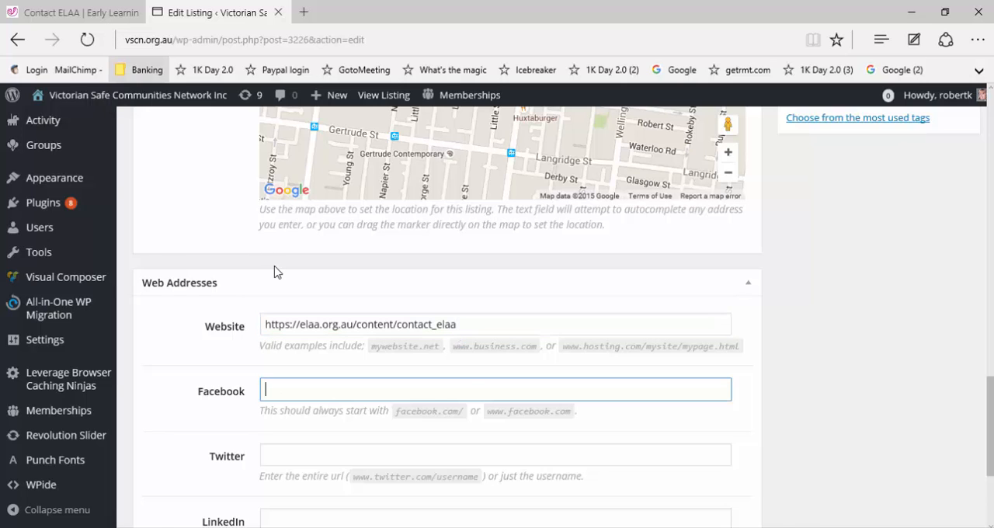
{"action": "key", "text": "ctrl+Tab"}
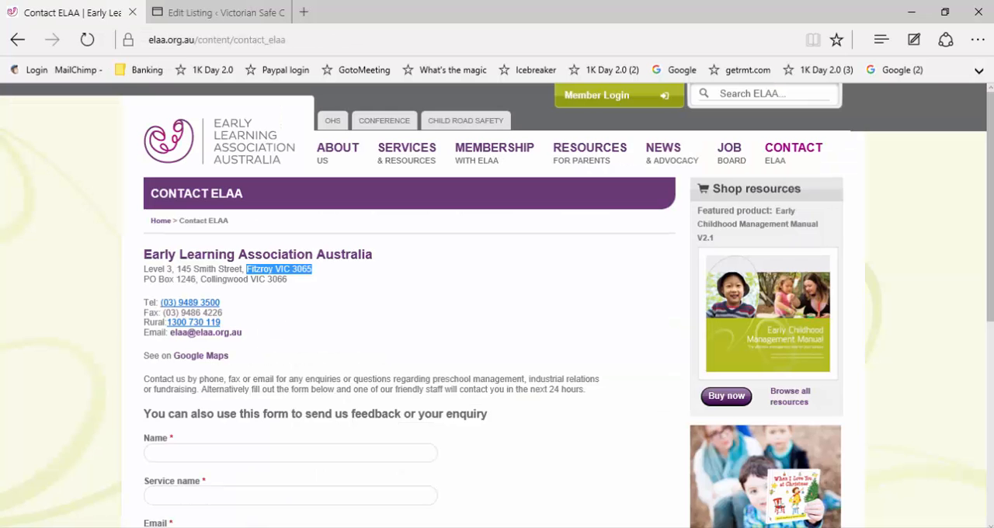
{"action": "key", "text": "alt+Tab"}
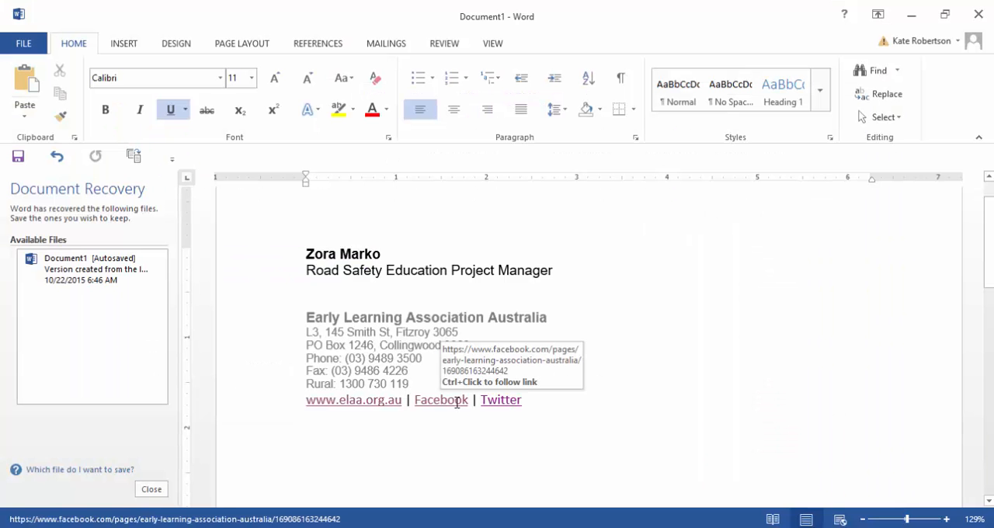
{"action": "right_click", "coordinate": [457, 403]}
{"action": "left_click", "coordinate": [511, 213]}
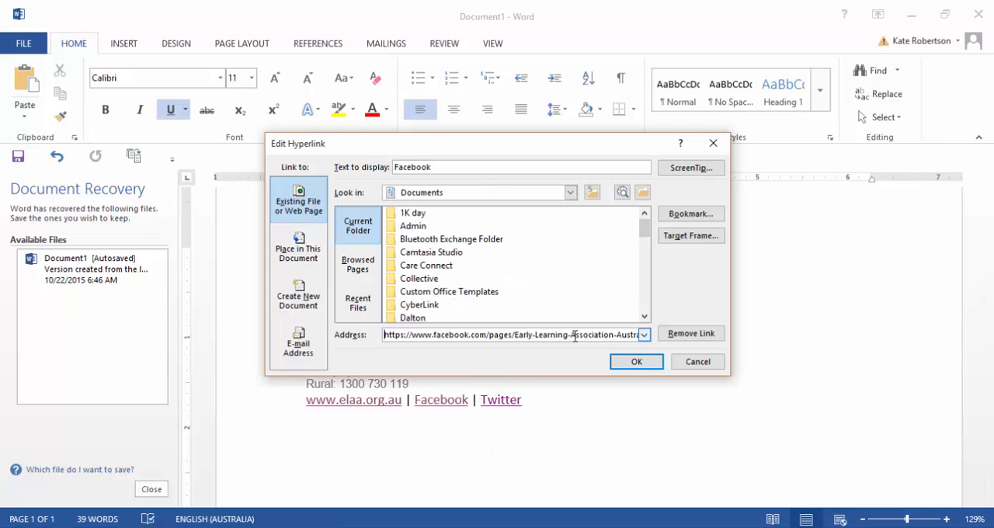
{"action": "triple_click", "coordinate": [574, 335]}
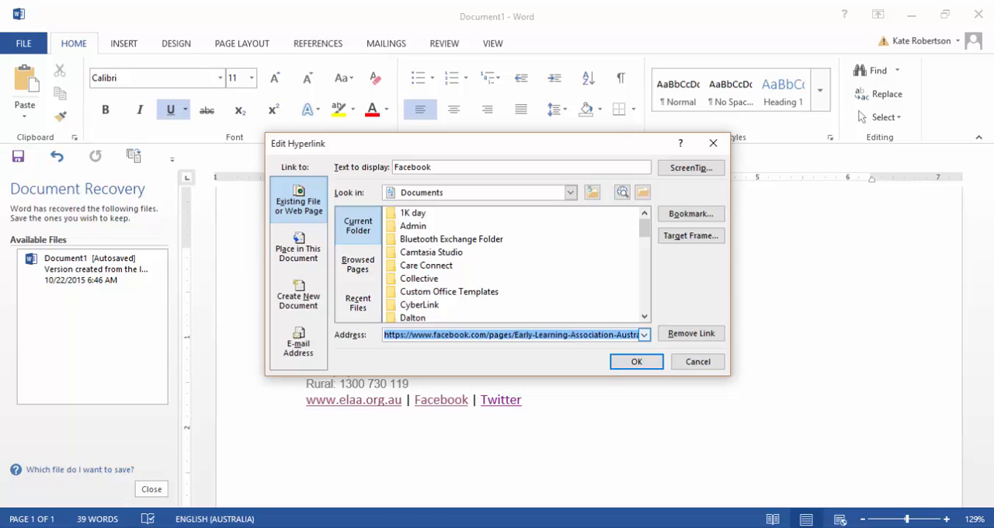
{"action": "mouse_move", "coordinate": [411, 526]}
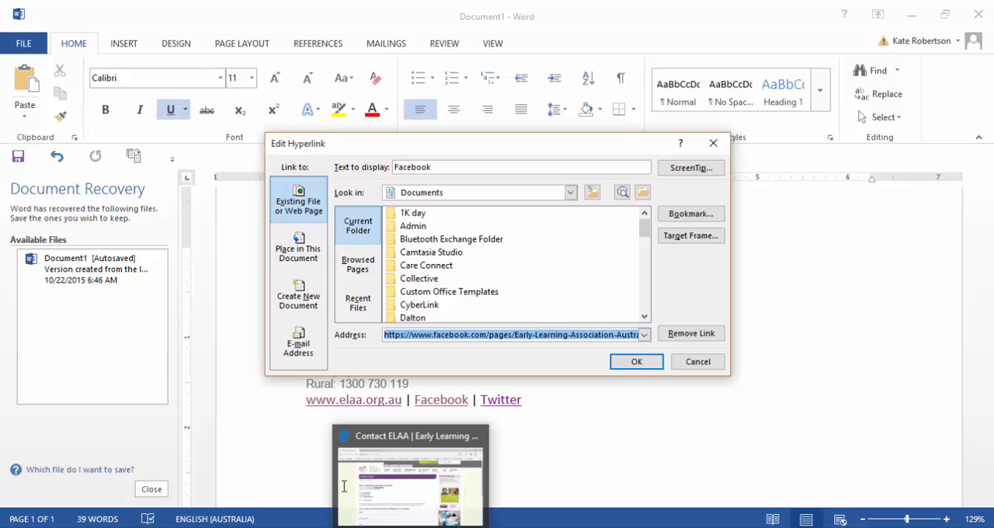
{"action": "left_click", "coordinate": [344, 487]}
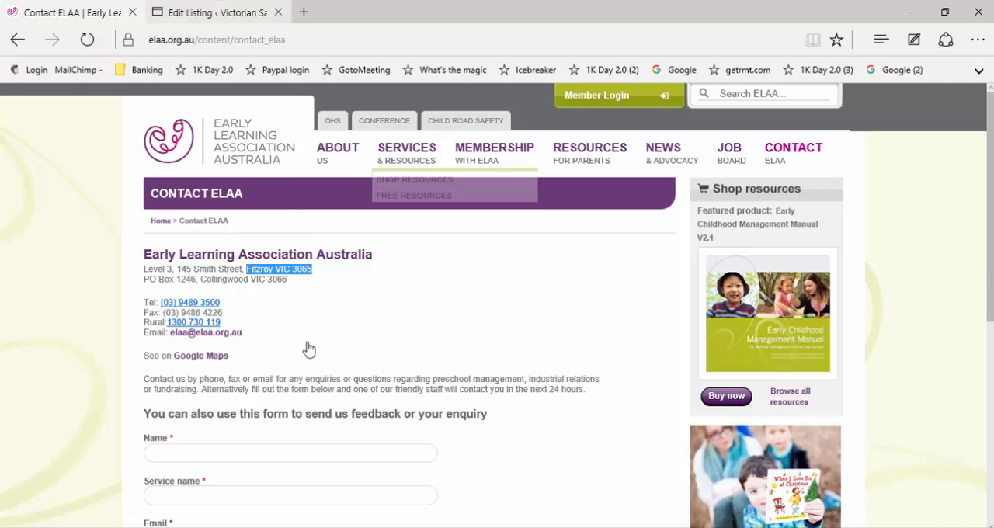
{"action": "key", "text": "ctrl+Tab"}
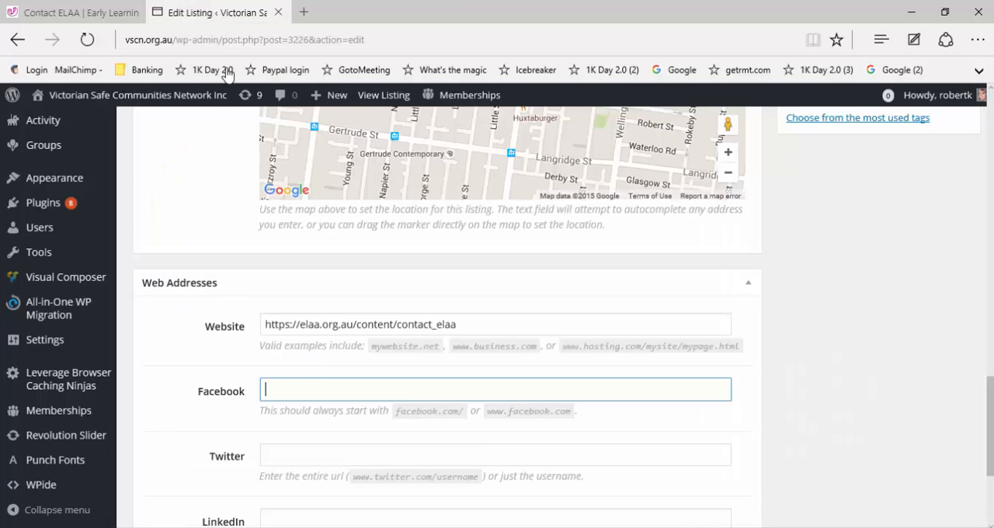
{"action": "key", "text": "ctrl+v"}
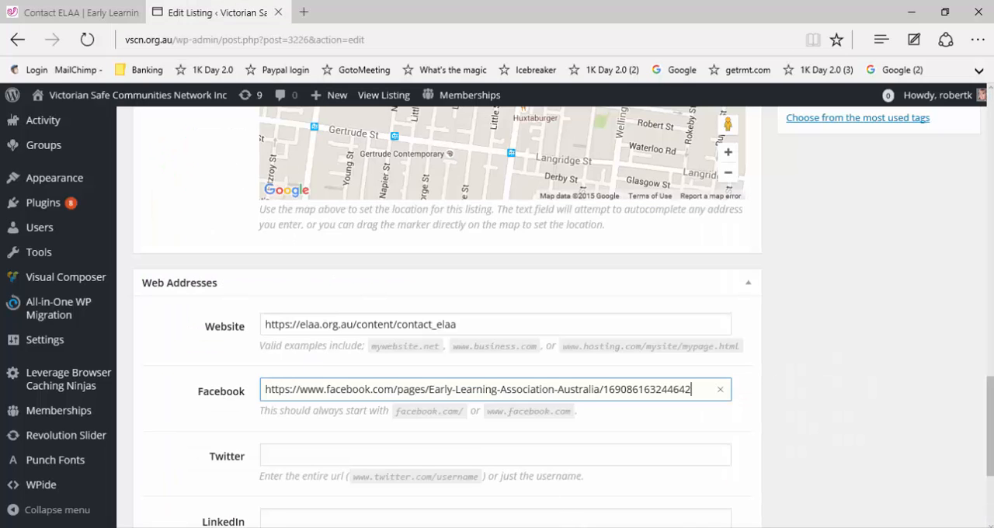
{"action": "key", "text": "alt+Tab"}
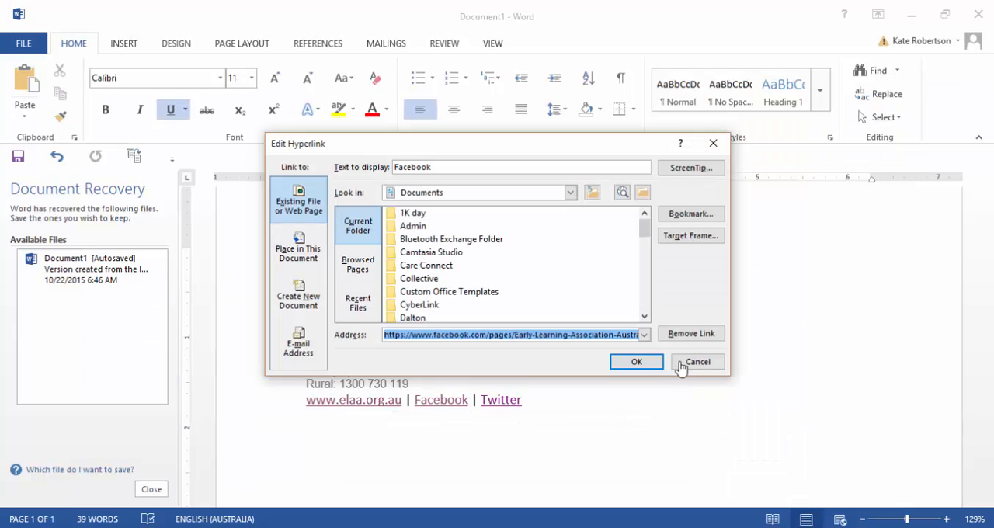
{"action": "left_click", "coordinate": [681, 366]}
{"action": "right_click", "coordinate": [507, 400]}
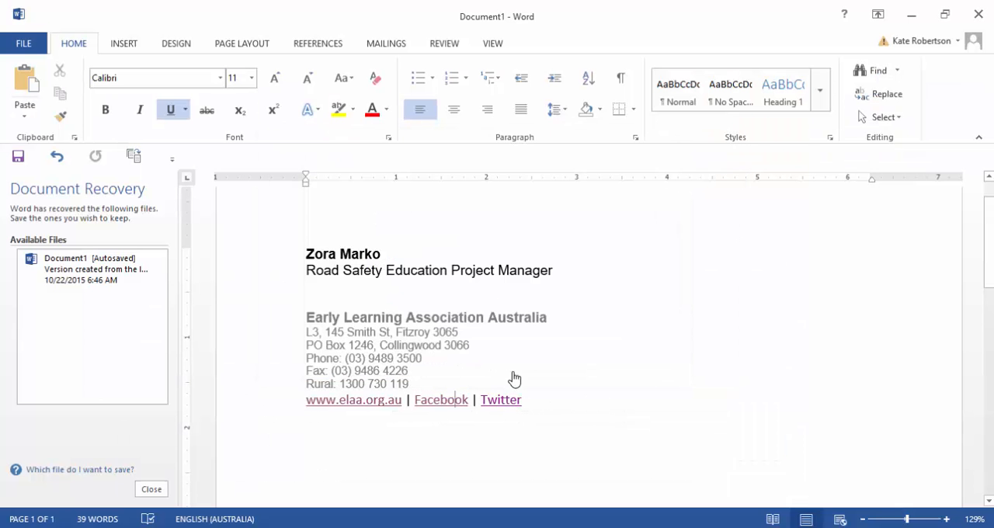
{"action": "key", "text": "Down"}
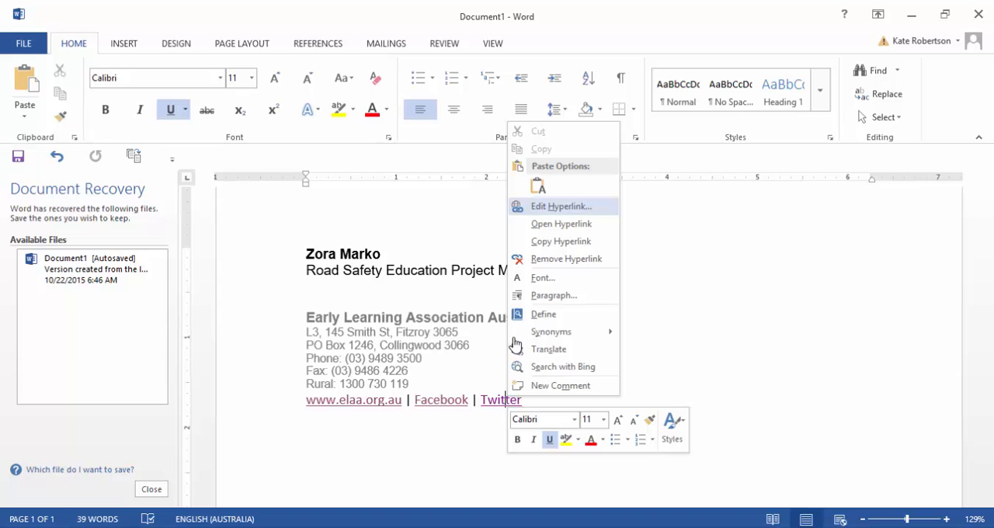
{"action": "key", "text": "Return"}
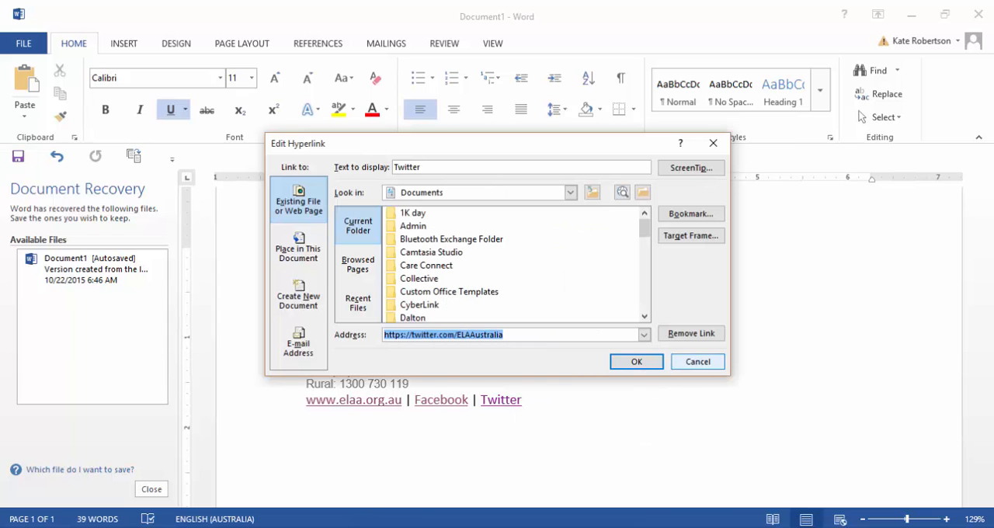
{"action": "key", "text": "Escape"}
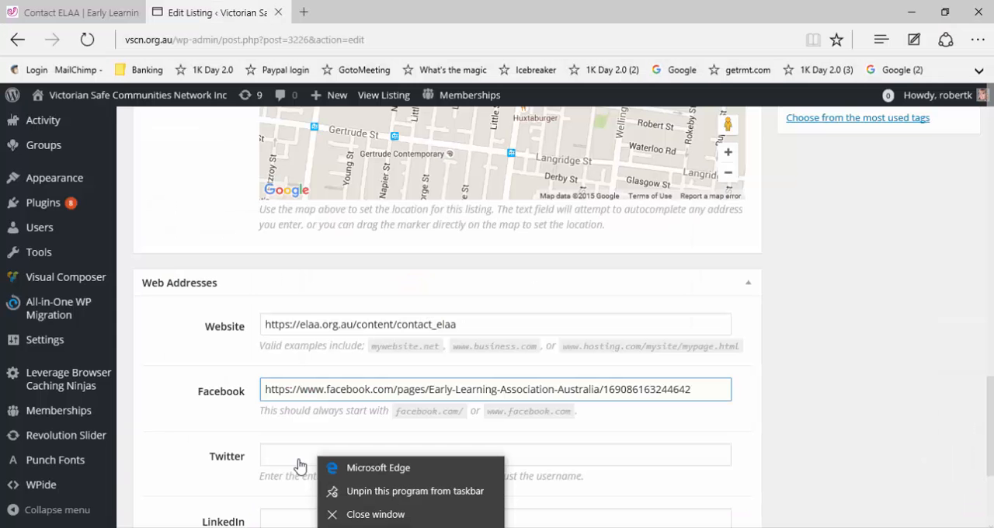
{"action": "right_click", "coordinate": [299, 465]}
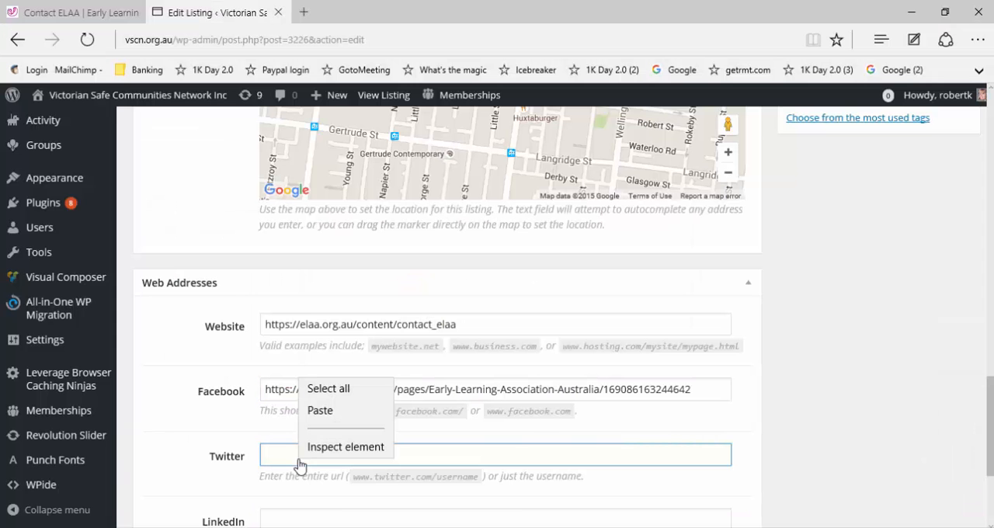
{"action": "type", "text": "https://twitter.com/ELAAustralia"}
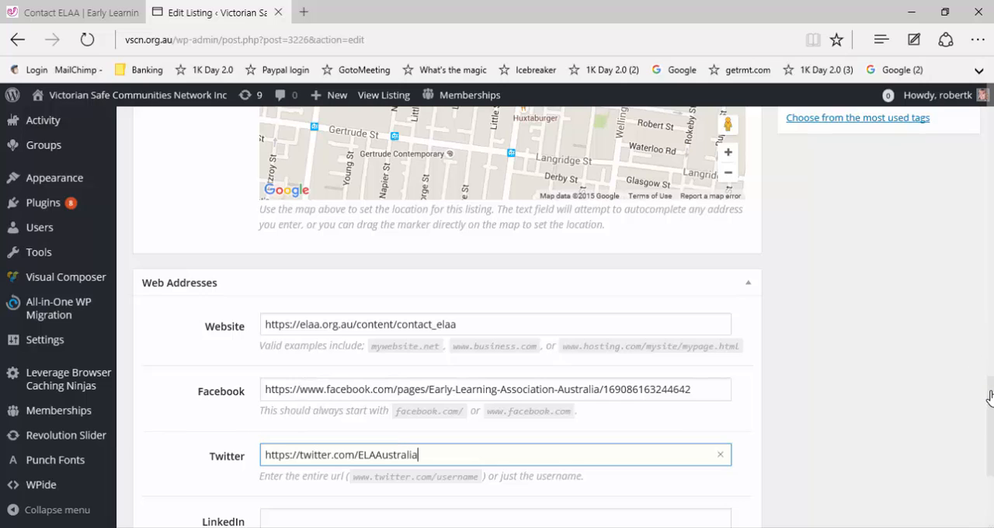
Step: Assign the listing to category E
{"action": "scroll", "coordinate": [970, 423], "scroll_direction": "down", "scroll_amount": 1}
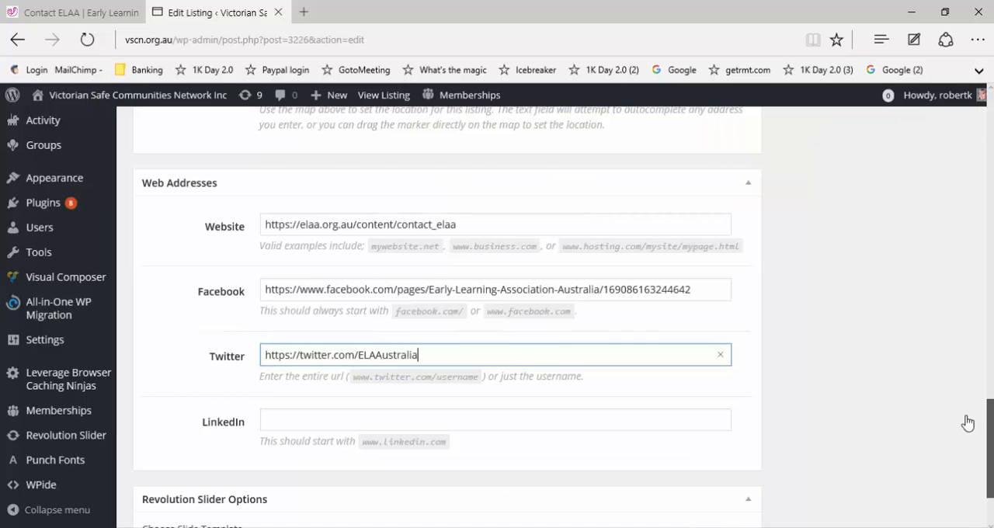
{"action": "scroll", "coordinate": [963, 415], "scroll_direction": "down", "scroll_amount": 2}
{"action": "scroll", "coordinate": [960, 383], "scroll_direction": "down", "scroll_amount": 2}
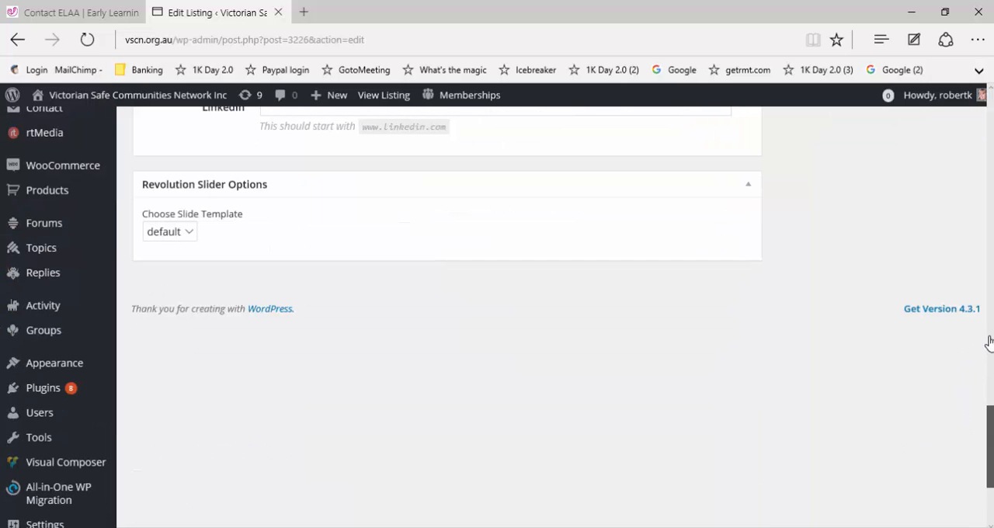
{"action": "scroll", "coordinate": [988, 342], "scroll_direction": "up", "scroll_amount": 3}
{"action": "scroll", "coordinate": [983, 318], "scroll_direction": "up", "scroll_amount": 4}
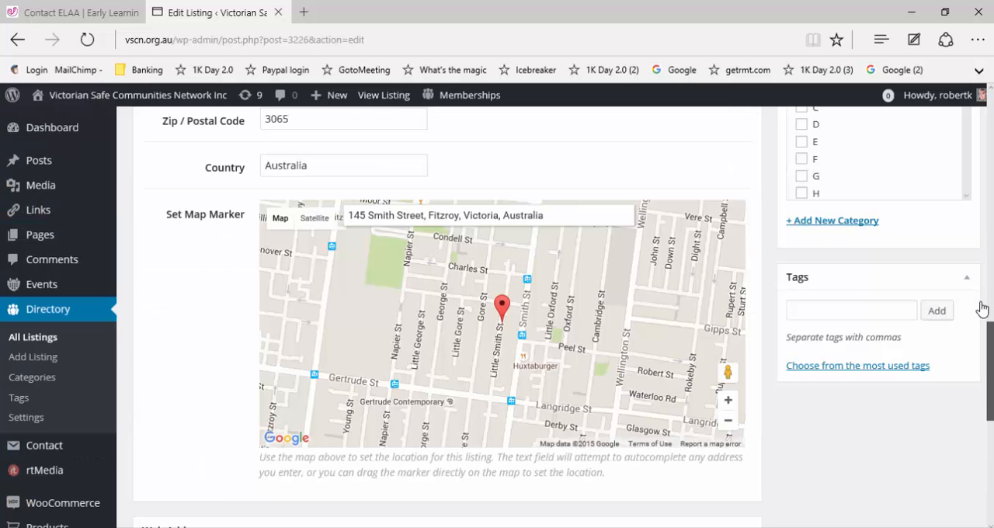
{"action": "scroll", "coordinate": [893, 311], "scroll_direction": "up", "scroll_amount": 1}
{"action": "scroll", "coordinate": [835, 213], "scroll_direction": "up", "scroll_amount": 1}
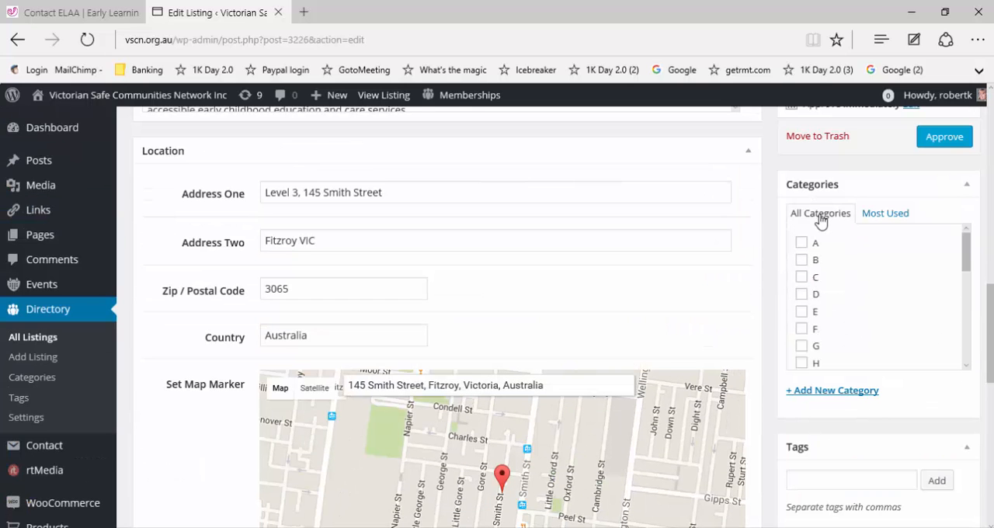
{"action": "left_click", "coordinate": [801, 312]}
Step: Save the Early Learning Association Australia listing as a draft
{"action": "scroll", "coordinate": [823, 200], "scroll_direction": "up", "scroll_amount": 2}
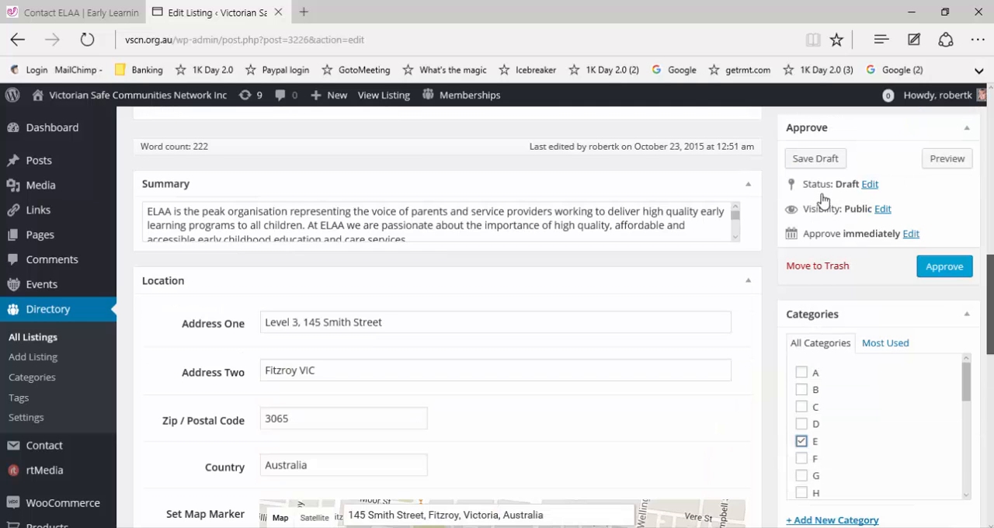
{"action": "scroll", "coordinate": [823, 200], "scroll_direction": "up", "scroll_amount": 1}
{"action": "left_click", "coordinate": [815, 192]}
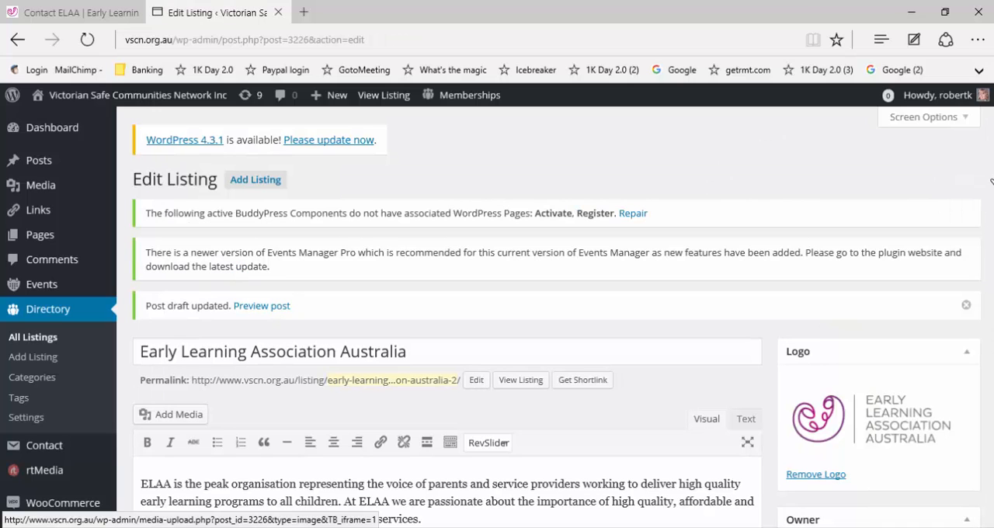
Step: Open the preview of the draft Early Learning Association Australia listing in a new browser tab
{"action": "scroll", "coordinate": [991, 287], "scroll_direction": "down", "scroll_amount": 3}
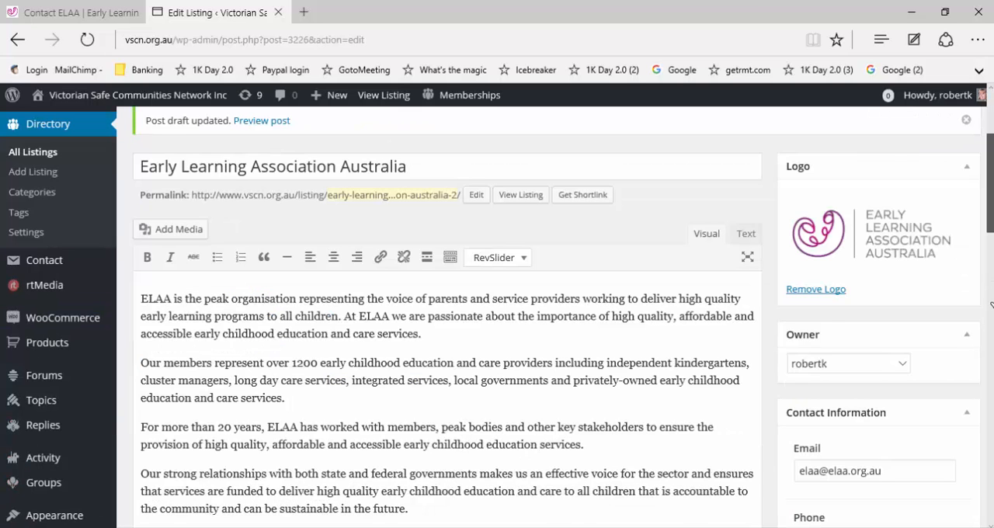
{"action": "scroll", "coordinate": [954, 346], "scroll_direction": "down", "scroll_amount": 3}
{"action": "scroll", "coordinate": [950, 354], "scroll_direction": "down", "scroll_amount": 3}
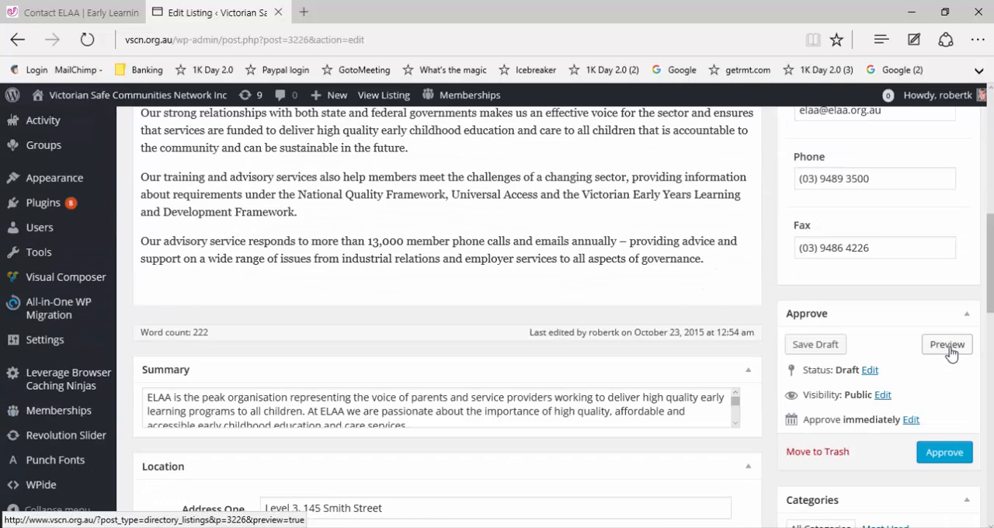
{"action": "left_click", "coordinate": [951, 353]}
{"action": "right_click", "coordinate": [961, 351]}
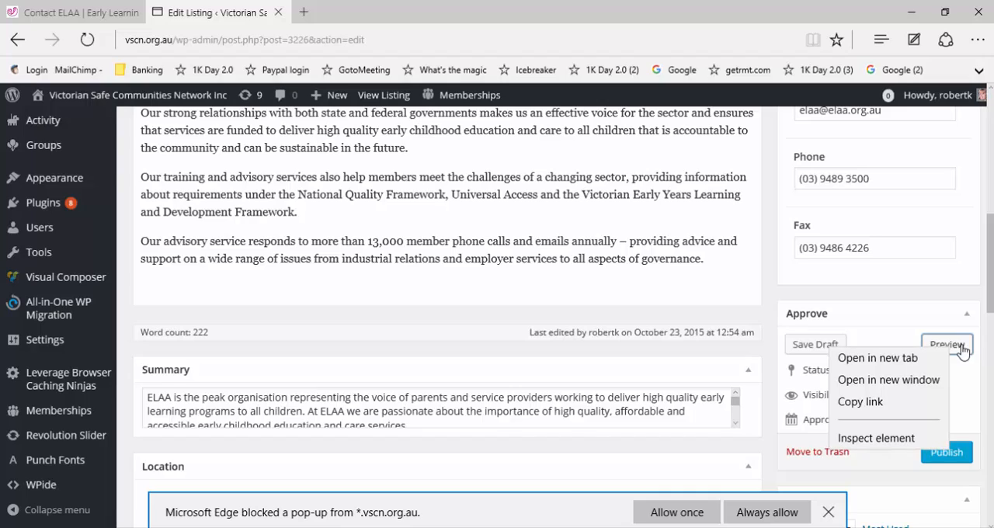
{"action": "key", "text": "Escape"}
{"action": "right_click", "coordinate": [963, 351]}
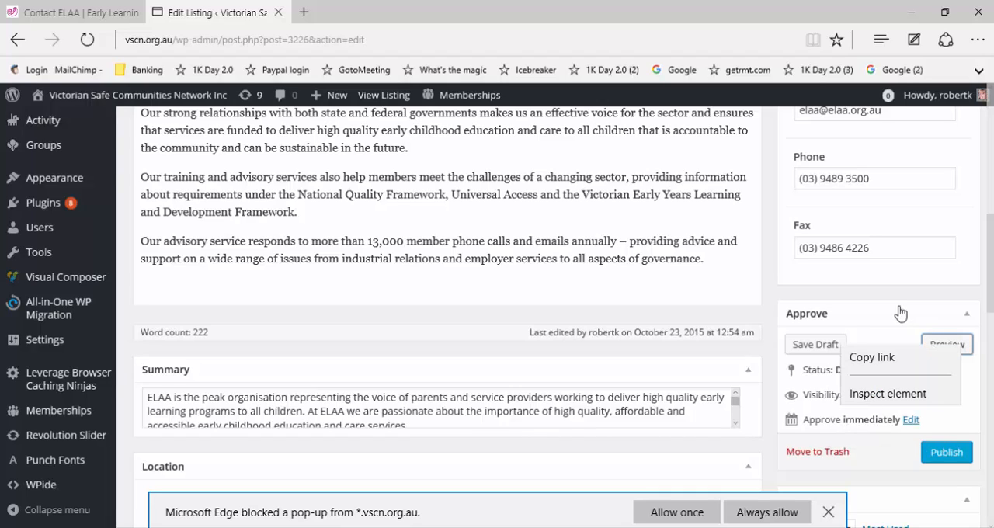
{"action": "right_click", "coordinate": [955, 349]}
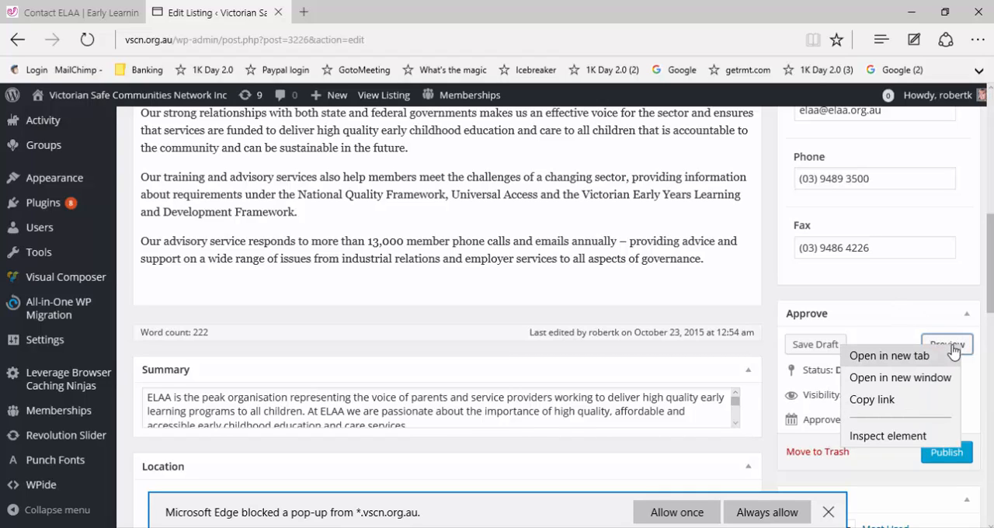
{"action": "key", "text": "Escape"}
{"action": "right_click", "coordinate": [952, 351]}
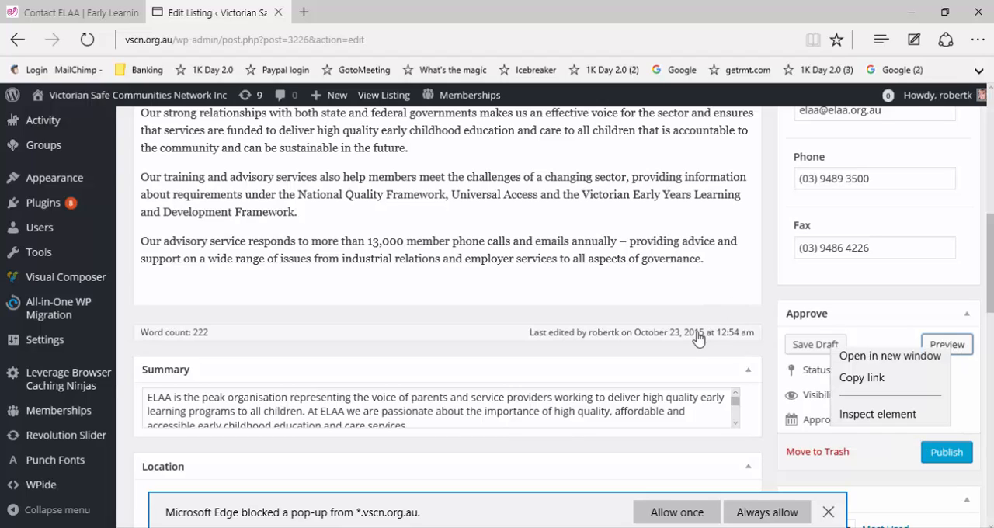
{"action": "left_click", "coordinate": [665, 380]}
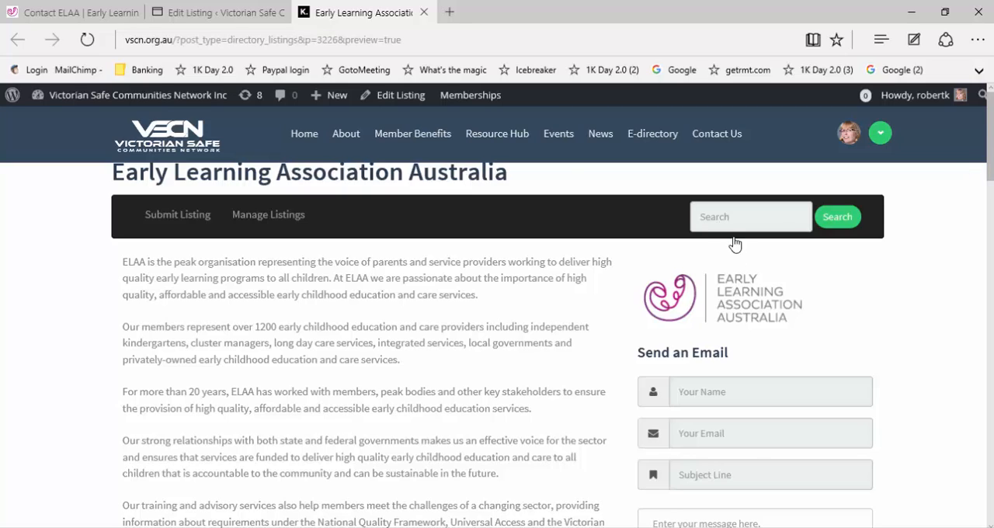
Step: Review the previewed listing's description, contact details and web links
{"action": "scroll", "coordinate": [776, 251], "scroll_direction": "down", "scroll_amount": 2}
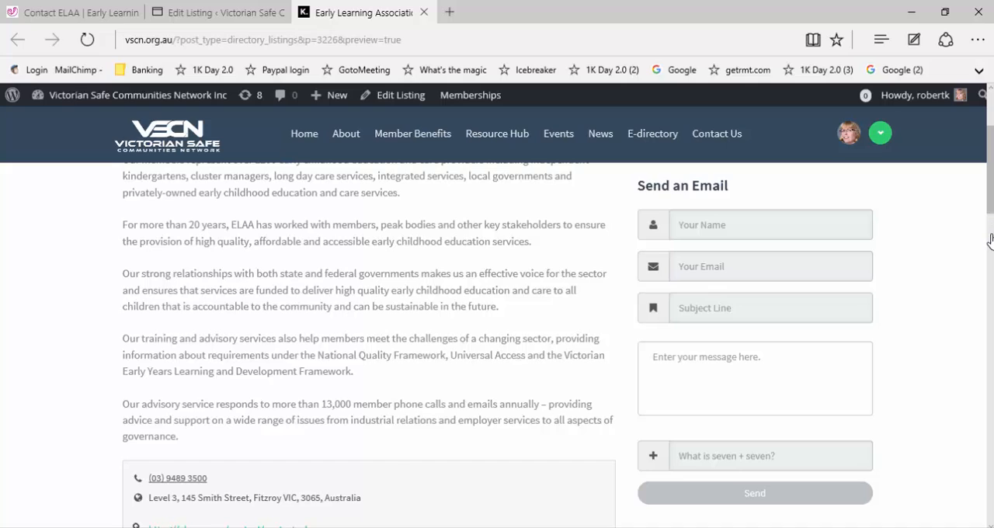
{"action": "scroll", "coordinate": [326, 434], "scroll_direction": "down", "scroll_amount": 2}
{"action": "scroll", "coordinate": [869, 303], "scroll_direction": "down", "scroll_amount": 1}
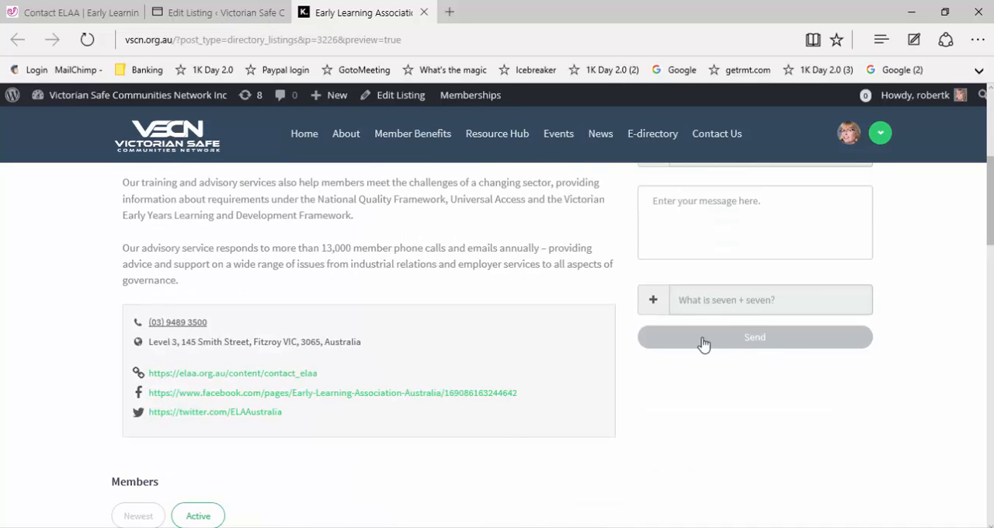
Step: Return to the listing editor and publish the Early Learning Association Australia listing
{"action": "key", "text": "ctrl+shift+Tab"}
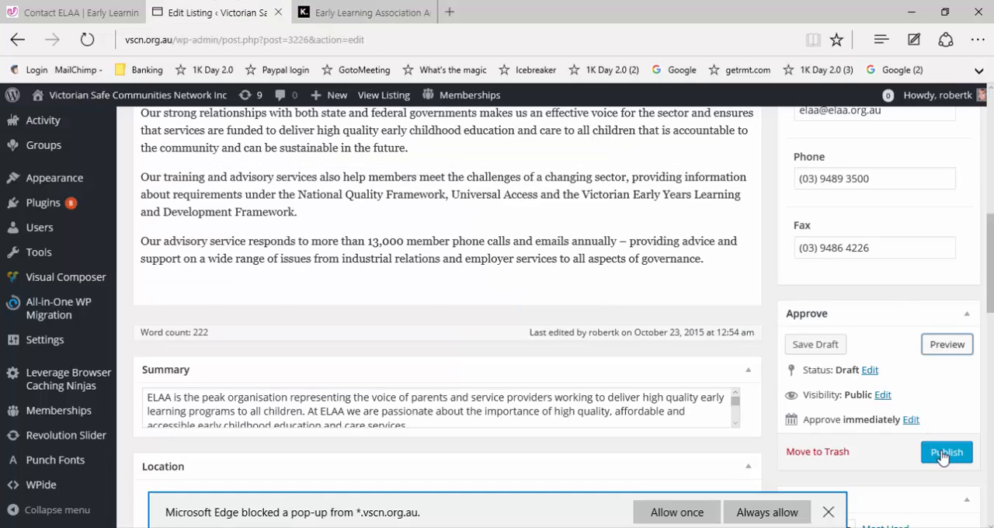
{"action": "left_click", "coordinate": [943, 455]}
{"action": "right_click", "coordinate": [956, 458]}
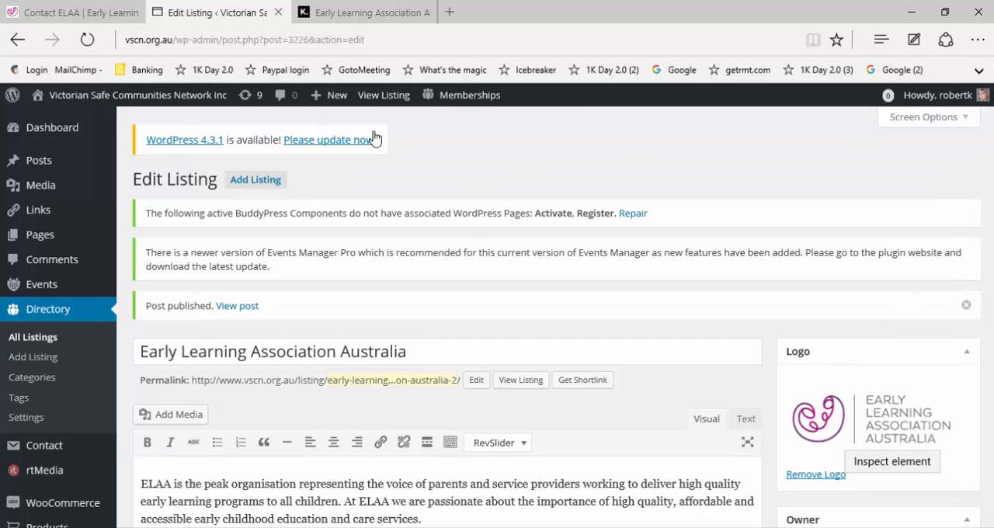
Step: Open the Early Learning Association Australia listing from category E of the public E-directory and check its description and contact details
{"action": "left_click", "coordinate": [366, 21]}
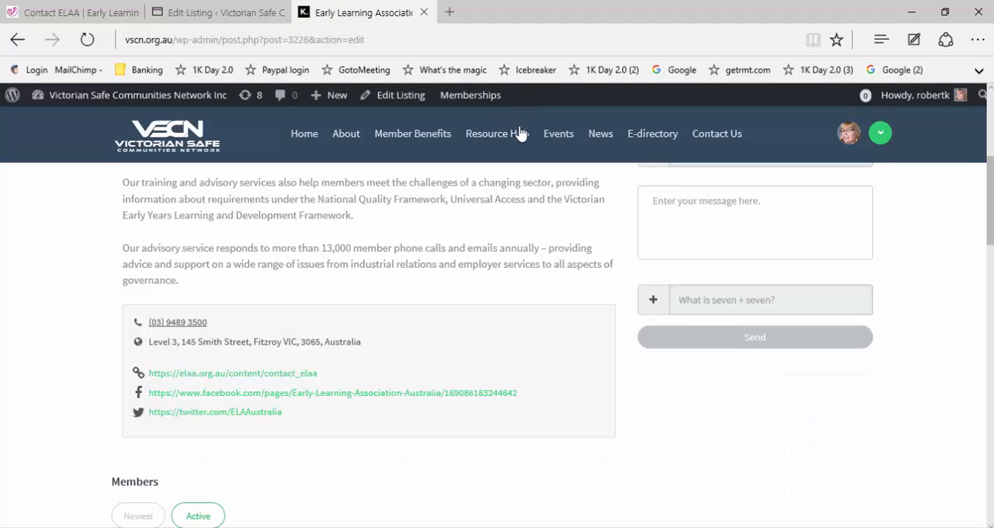
{"action": "left_click", "coordinate": [649, 145]}
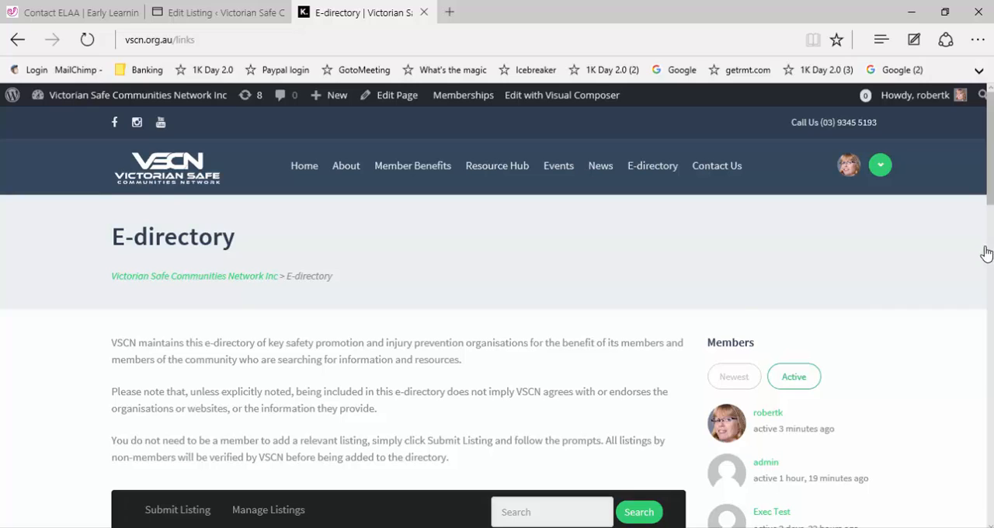
{"action": "scroll", "coordinate": [295, 446], "scroll_direction": "down", "scroll_amount": 3}
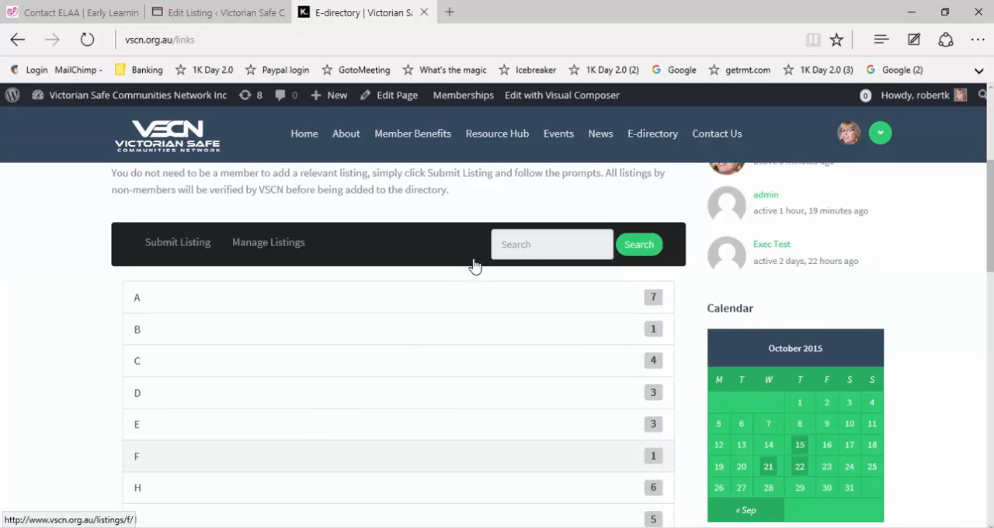
{"action": "left_click", "coordinate": [538, 417]}
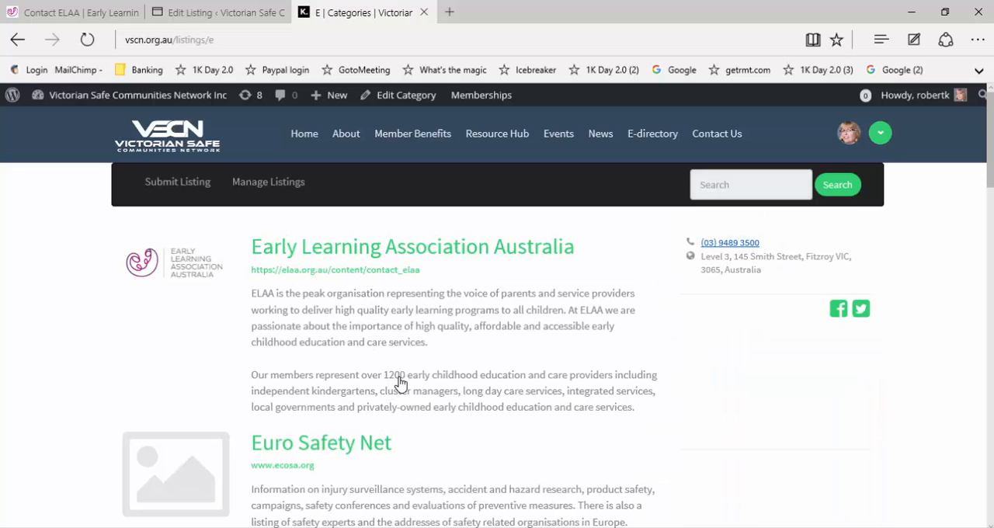
{"action": "left_click", "coordinate": [344, 250]}
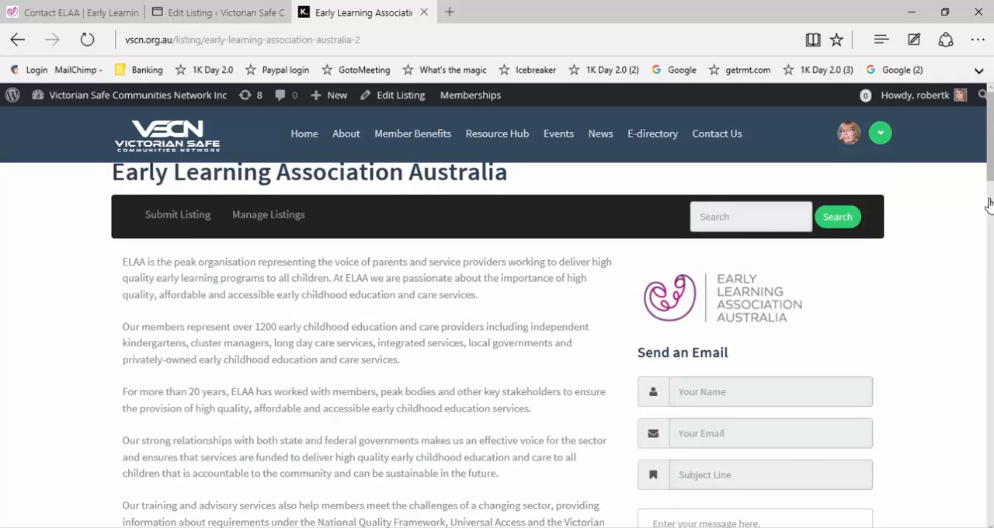
{"action": "scroll", "coordinate": [989, 256], "scroll_direction": "down", "scroll_amount": 4}
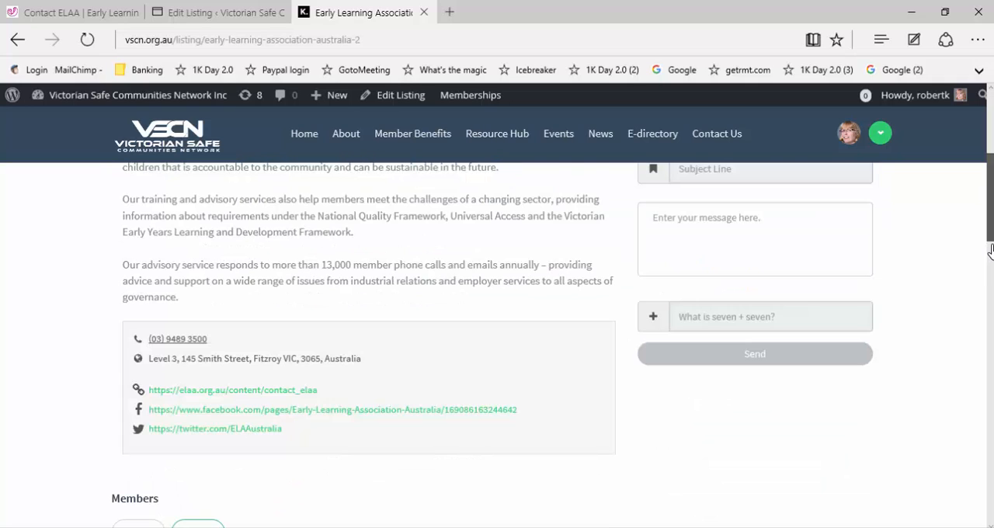